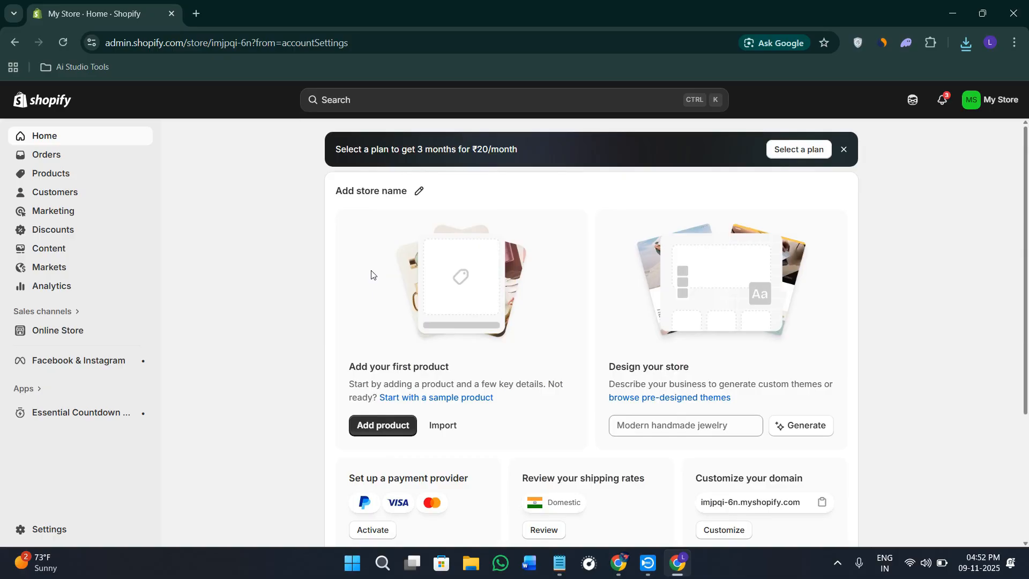
{"action": "scroll", "coordinate": [371, 274], "scroll_direction": "down", "scroll_amount": 4}
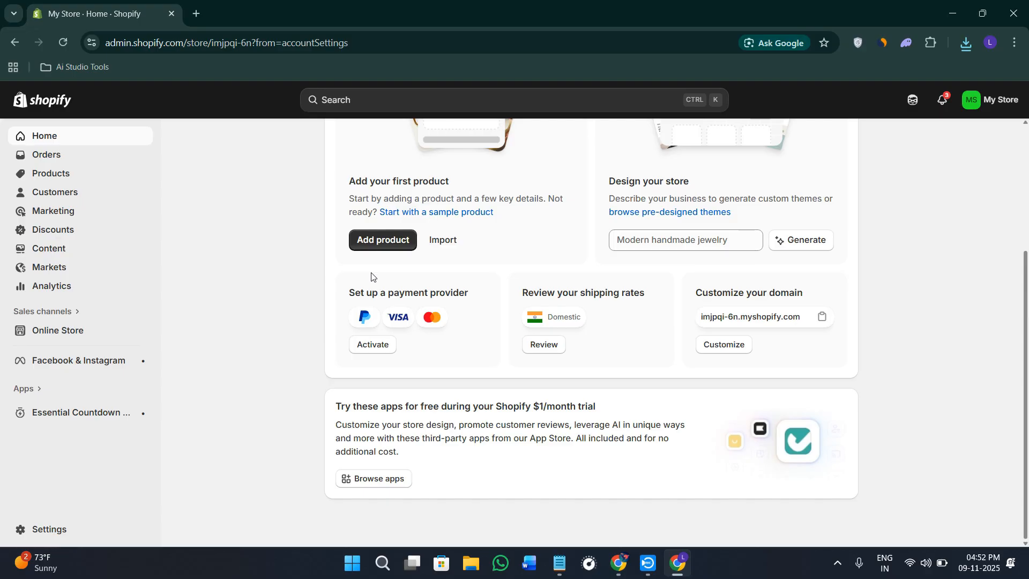
{"action": "scroll", "coordinate": [372, 279], "scroll_direction": "up", "scroll_amount": 1}
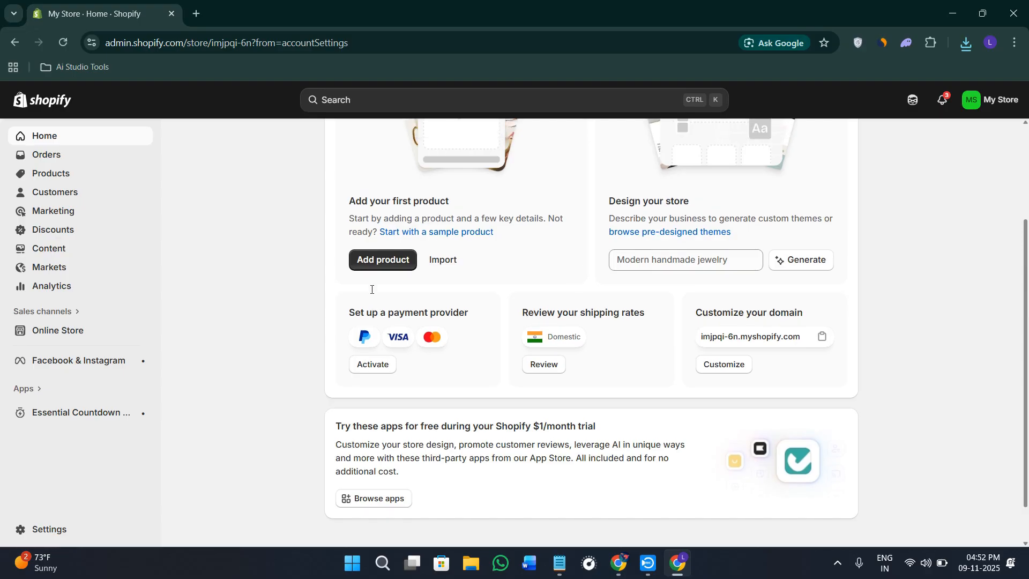
{"action": "scroll", "coordinate": [372, 284], "scroll_direction": "down", "scroll_amount": 1}
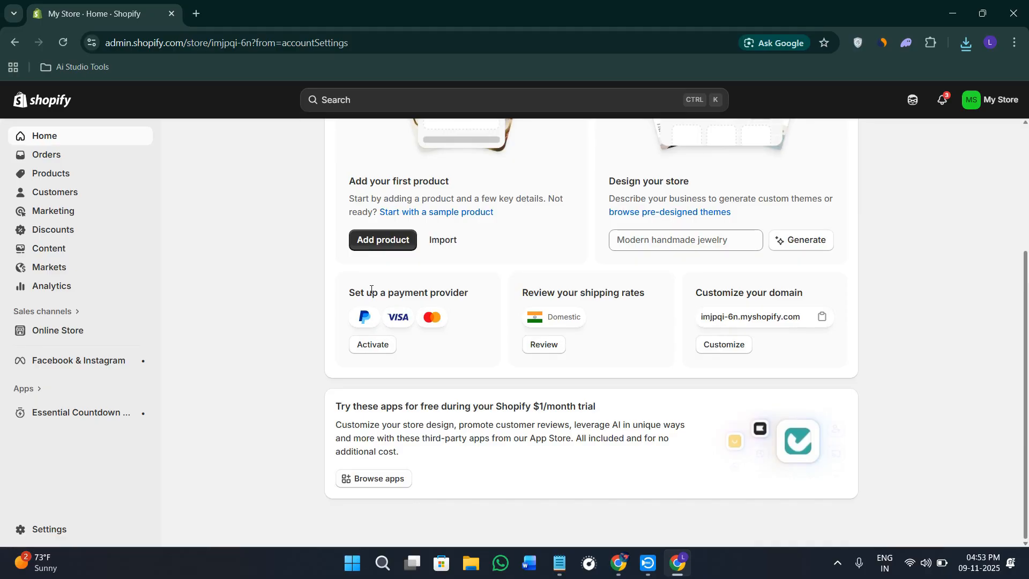
{"action": "scroll", "coordinate": [371, 289], "scroll_direction": "up", "scroll_amount": 4}
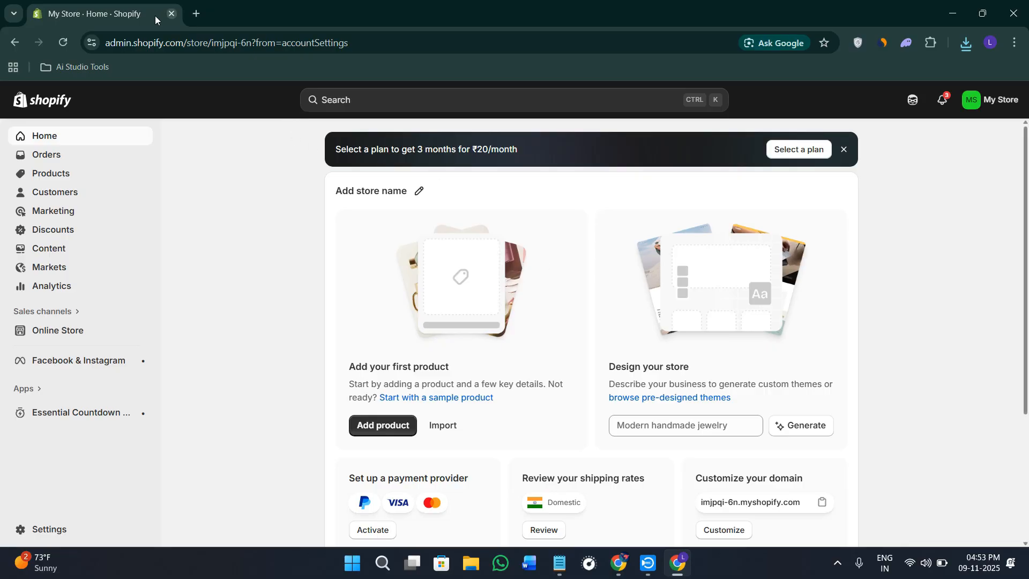
- Open shopify.com in a new browser tab, using the domain copied from the store admin's address
{"action": "left_click", "coordinate": [198, 47]}
{"action": "left_click", "coordinate": [198, 48]}
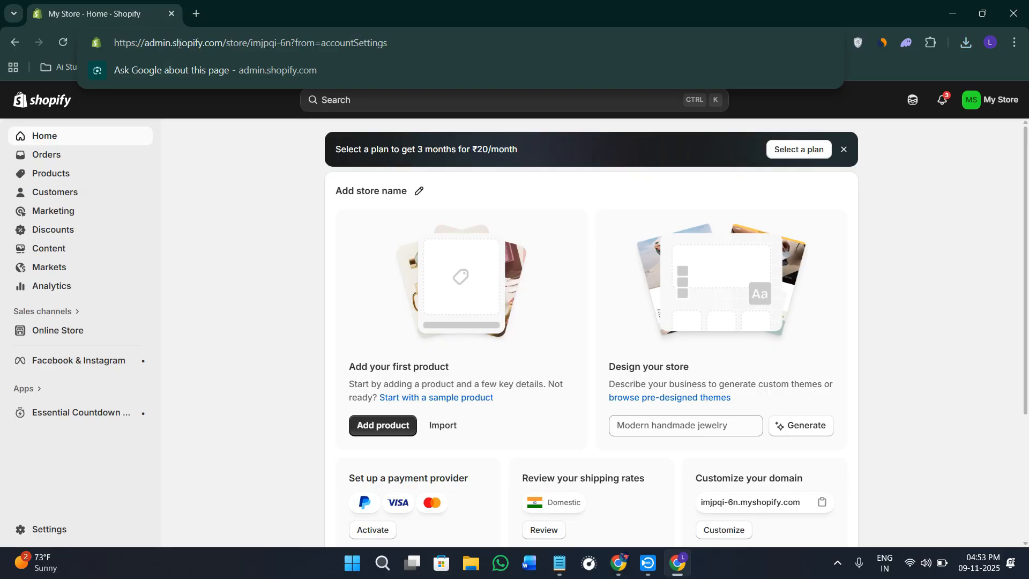
{"action": "left_click_drag", "start_coordinate": [175, 43], "coordinate": [220, 46]}
{"action": "key", "text": "ctrl+c"}
{"action": "left_click", "coordinate": [197, 15]}
{"action": "key", "text": "ctrl+v"}
{"action": "key", "text": "Return"}
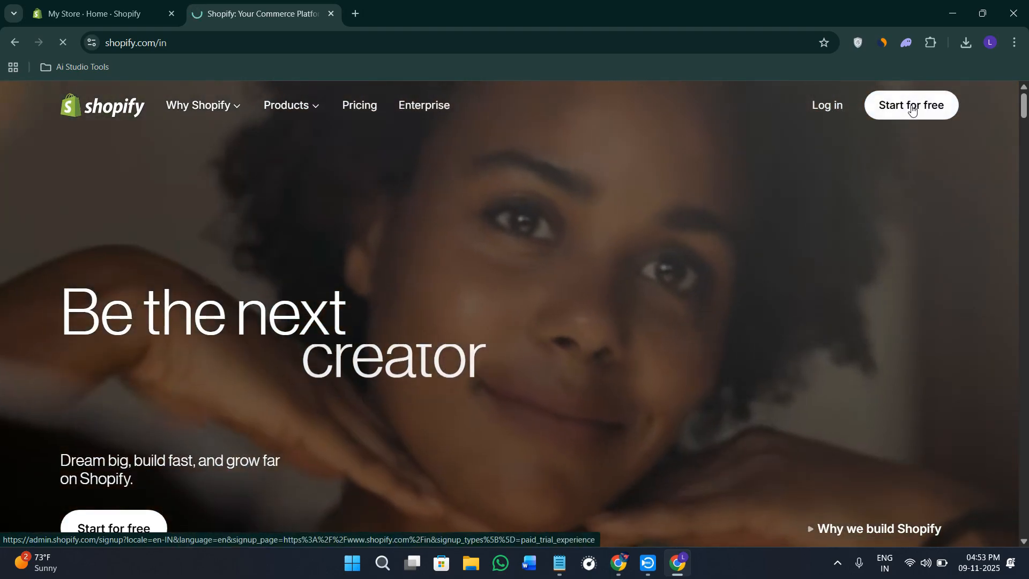
- Start the free Shopify signup, choose to add another account, and fill in the account e-mail on the login form
{"action": "left_click", "coordinate": [911, 110]}
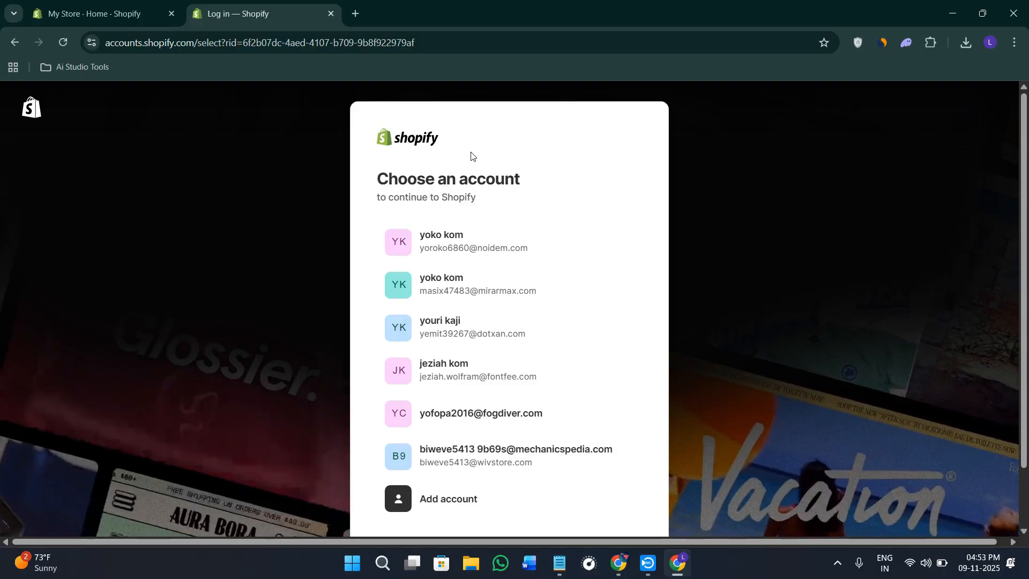
{"action": "left_click", "coordinate": [437, 503]}
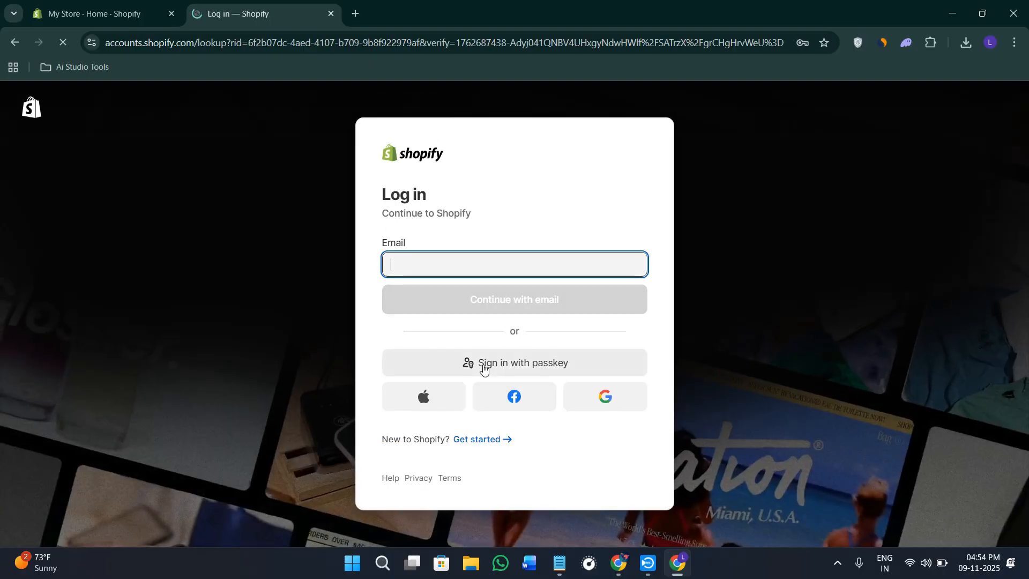
{"action": "left_click", "coordinate": [442, 300]}
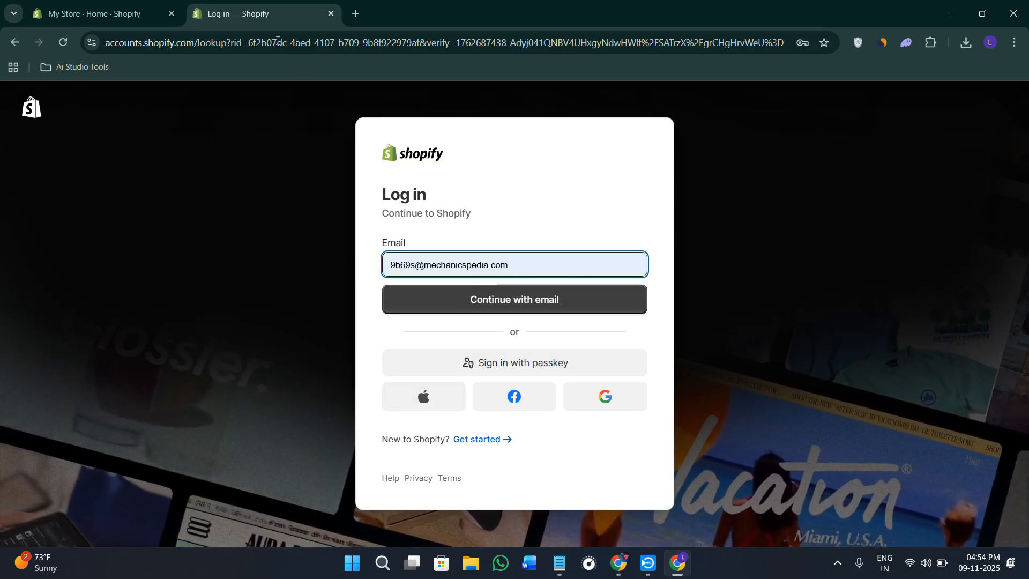
- Return to the store admin and open the form for adding a product
{"action": "key", "text": "ctrl+shift+Tab"}
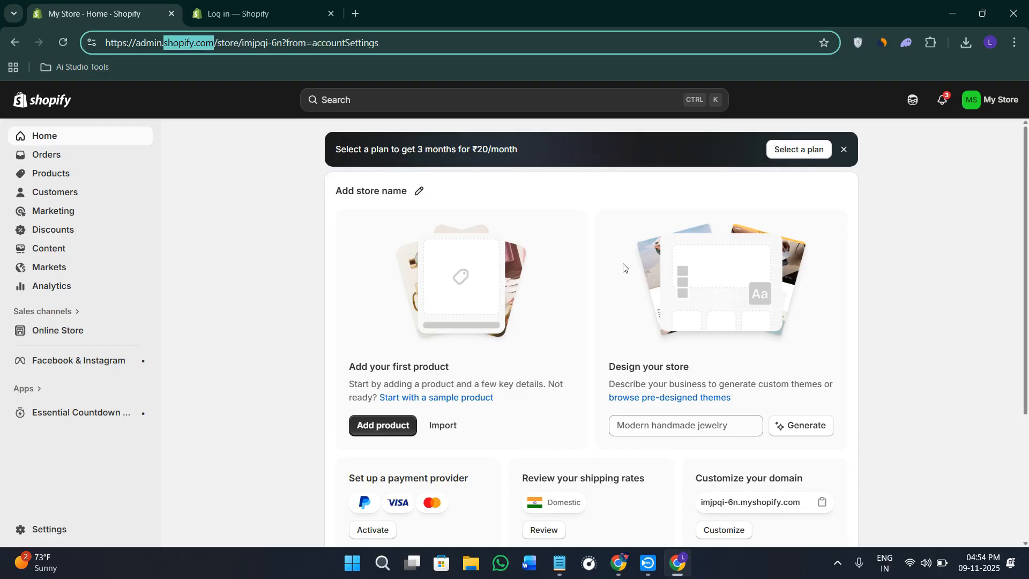
{"action": "left_click", "coordinate": [963, 273]}
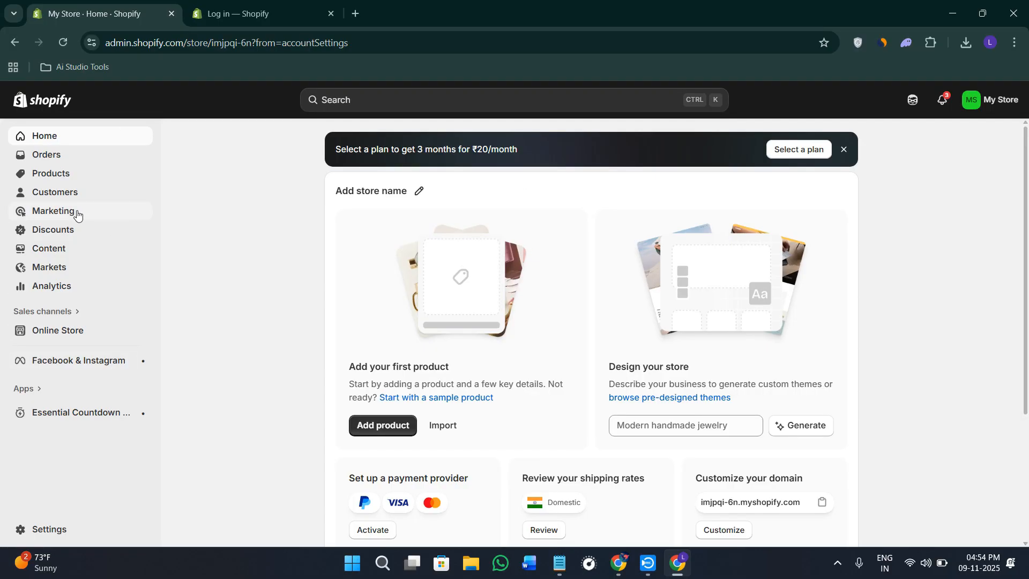
{"action": "left_click", "coordinate": [62, 177]}
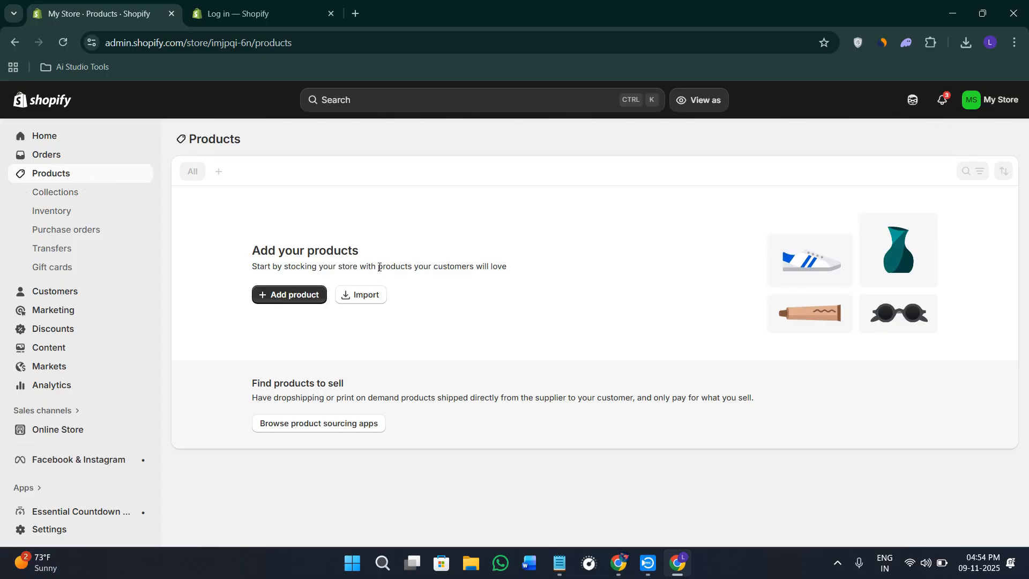
{"action": "left_click", "coordinate": [290, 297]}
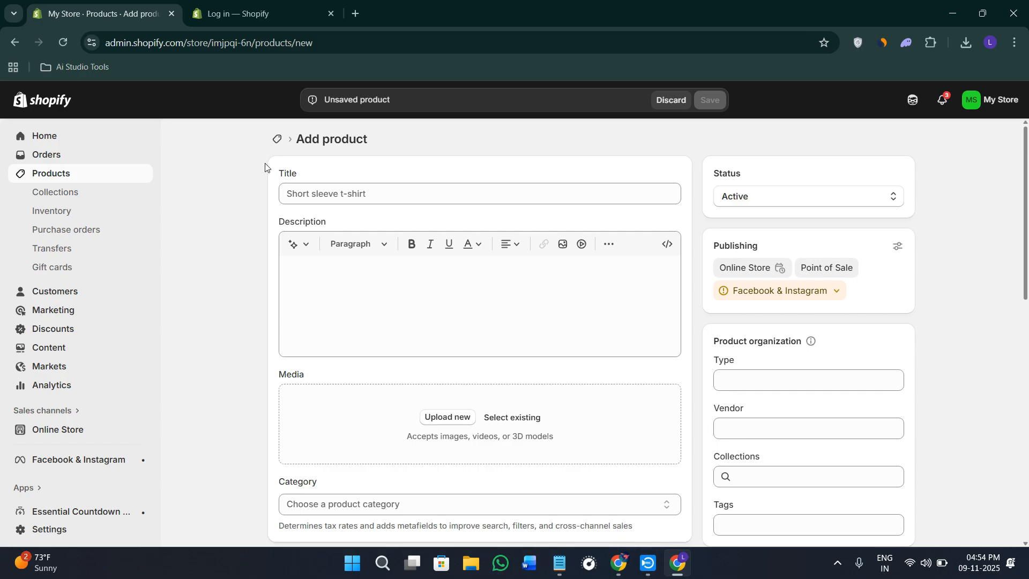
- Go back to the products overview and check which ways of importing products are offered
{"action": "left_click", "coordinate": [16, 42]}
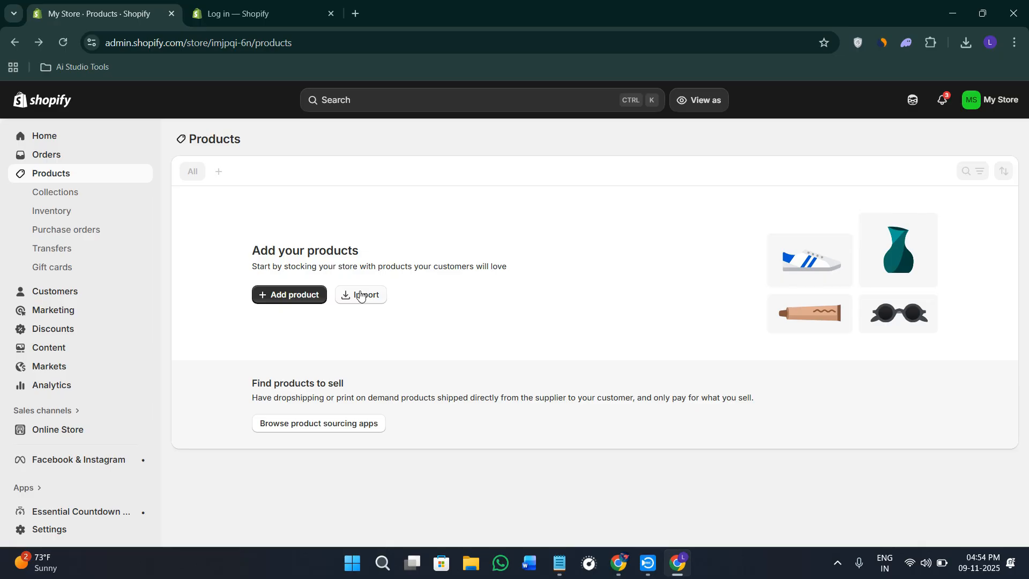
{"action": "left_click", "coordinate": [360, 295]}
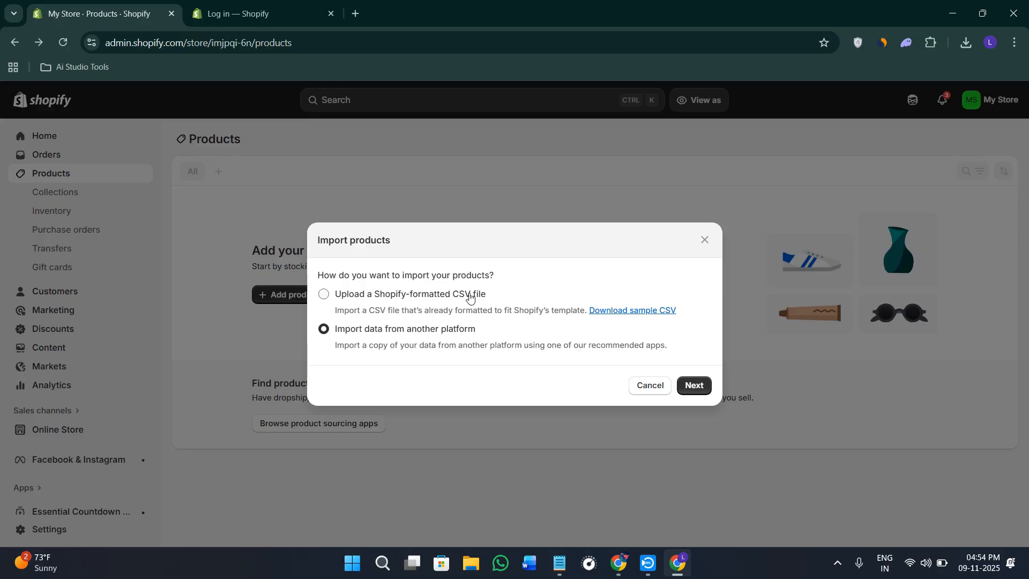
{"action": "left_click", "coordinate": [703, 239]}
- Start a new product and title it "mug"
{"action": "left_click", "coordinate": [258, 296]}
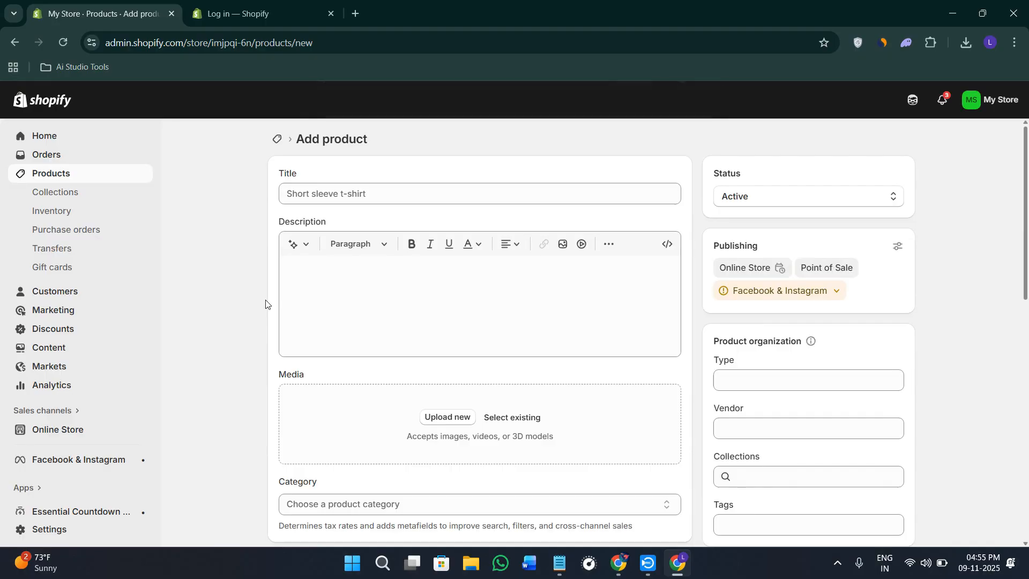
{"action": "left_click", "coordinate": [392, 193]}
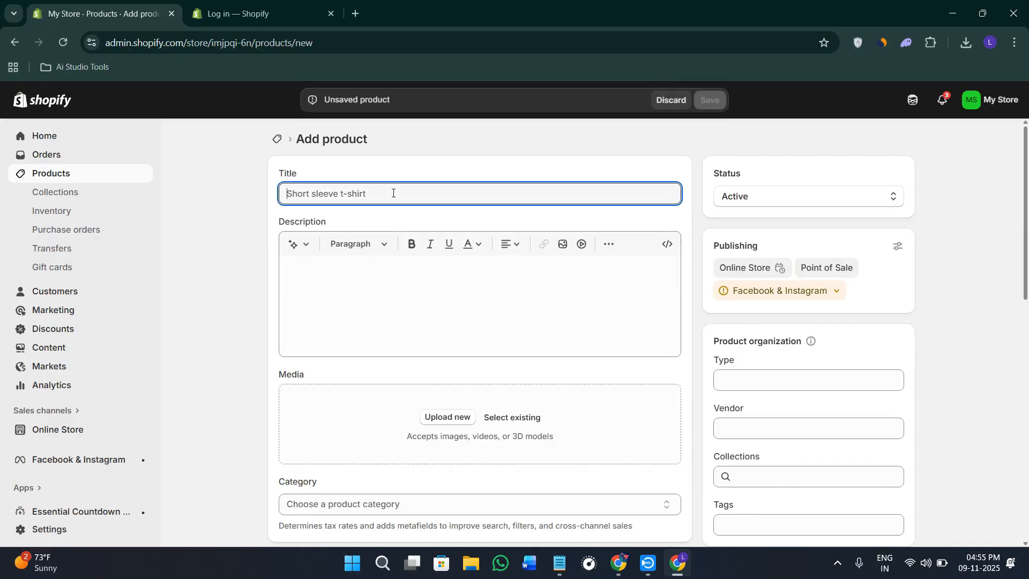
{"action": "type", "text": "mug"}
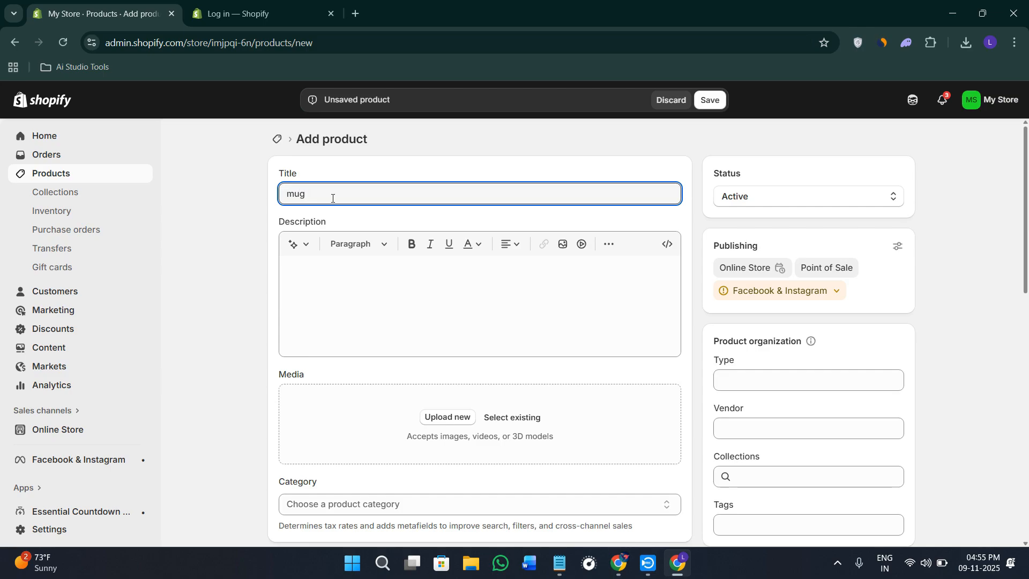
- Open ChatGPT in a new browser tab and decline its free Go plan offer
{"action": "left_click", "coordinate": [374, 265]}
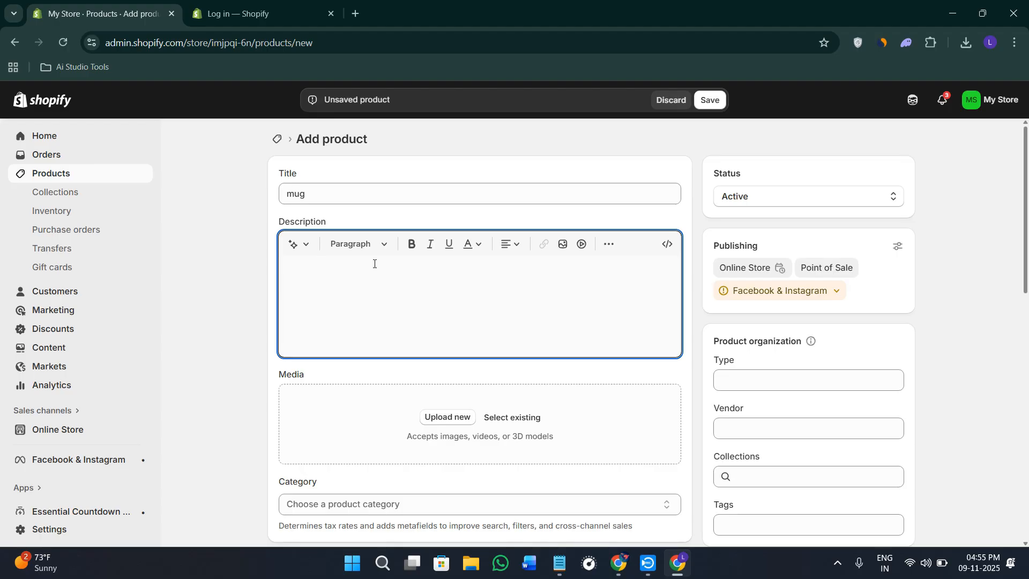
{"action": "key", "text": "ctrl+t"}
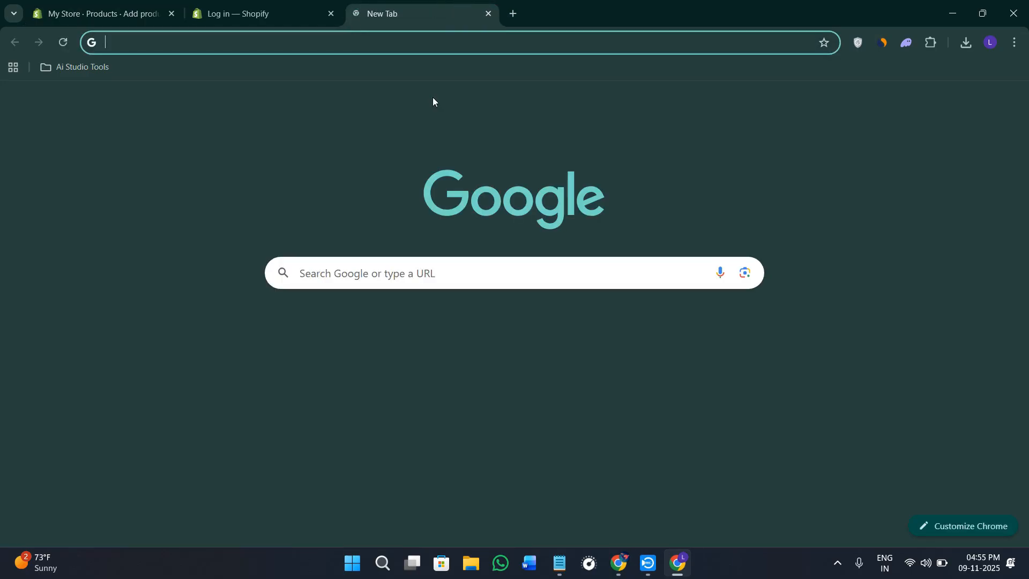
{"action": "left_click", "coordinate": [363, 330]}
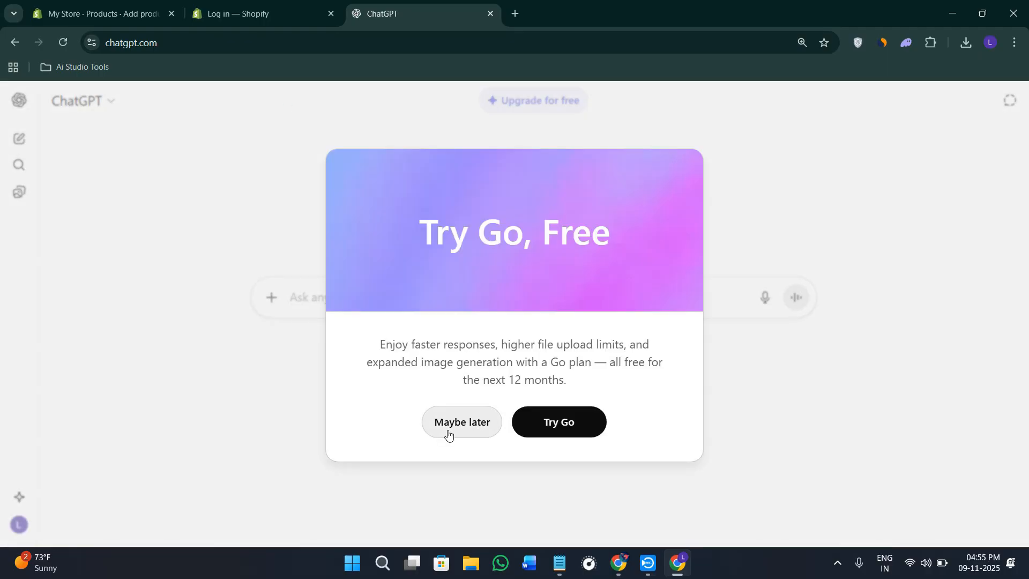
{"action": "left_click", "coordinate": [448, 430]}
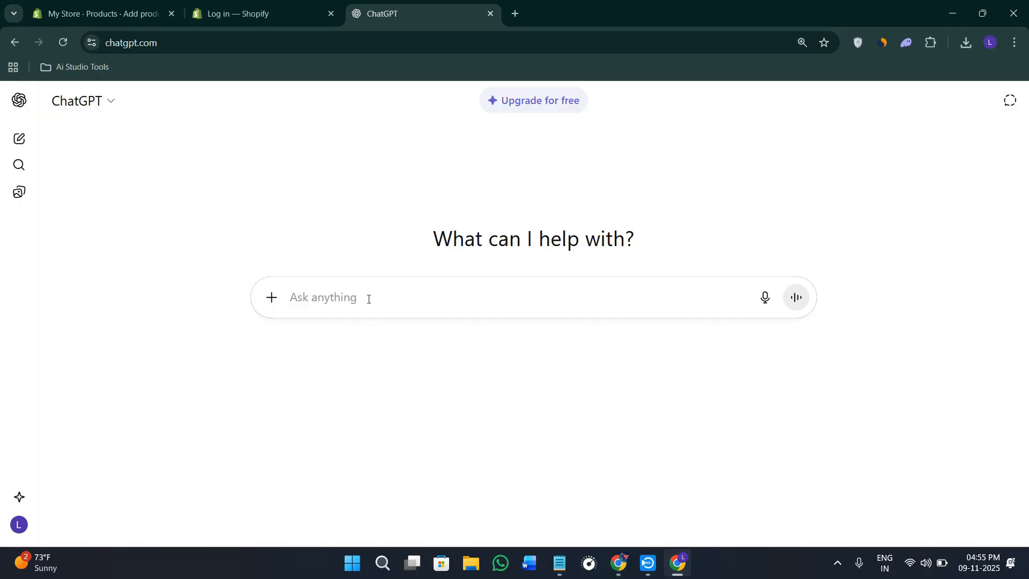
- Return to the mug product form and upload the mug icon image from the Downloads folder as its media
{"action": "left_click", "coordinate": [279, 7]}
{"action": "left_click", "coordinate": [102, 13]}
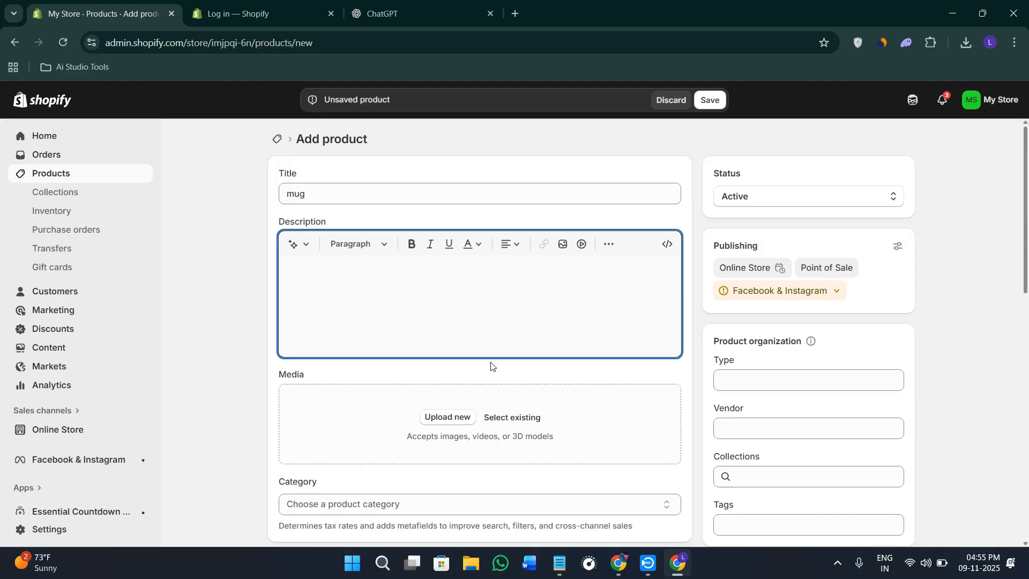
{"action": "scroll", "coordinate": [352, 338], "scroll_direction": "down", "scroll_amount": 2}
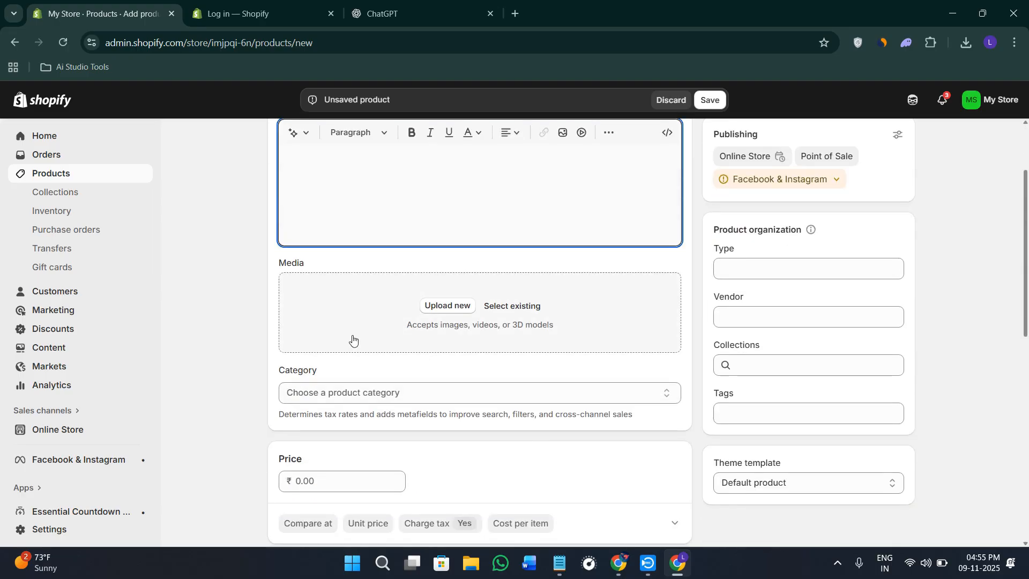
{"action": "left_click", "coordinate": [436, 306]}
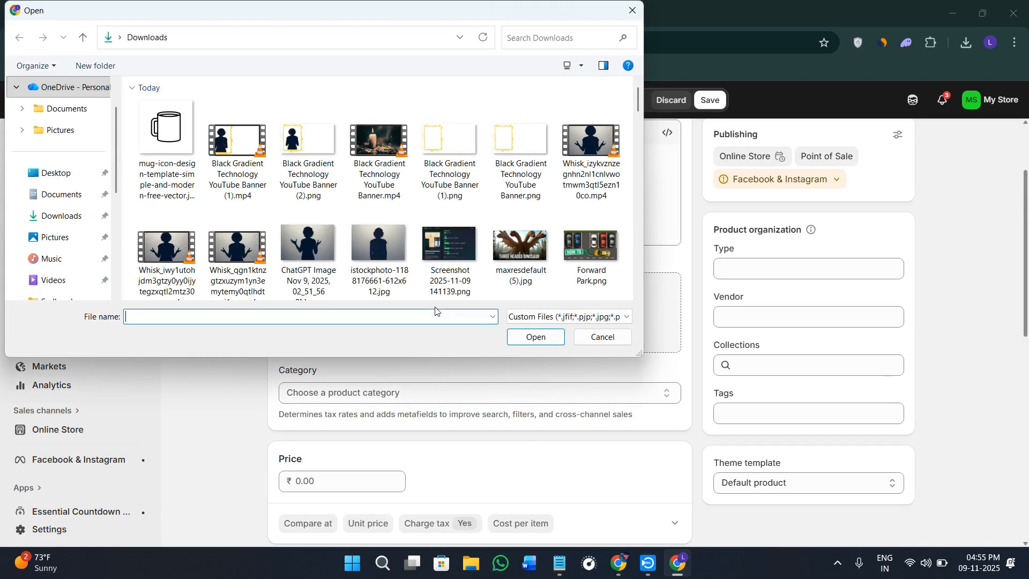
{"action": "left_click", "coordinate": [151, 155]}
{"action": "left_click", "coordinate": [538, 336]}
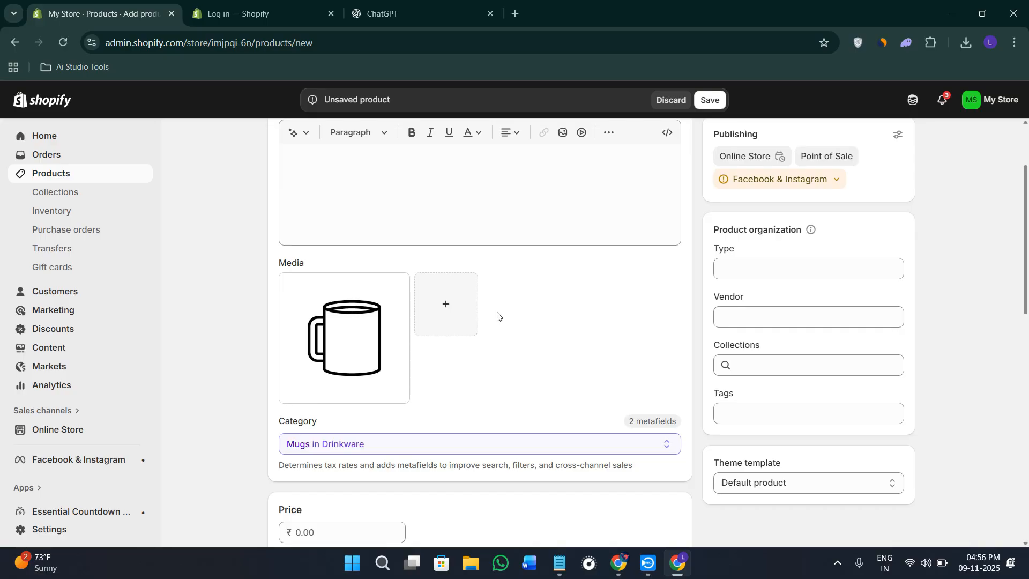
- Examine the mug's product category and the alternative categories offered under Drinkware
{"action": "scroll", "coordinate": [504, 338], "scroll_direction": "down", "scroll_amount": 2}
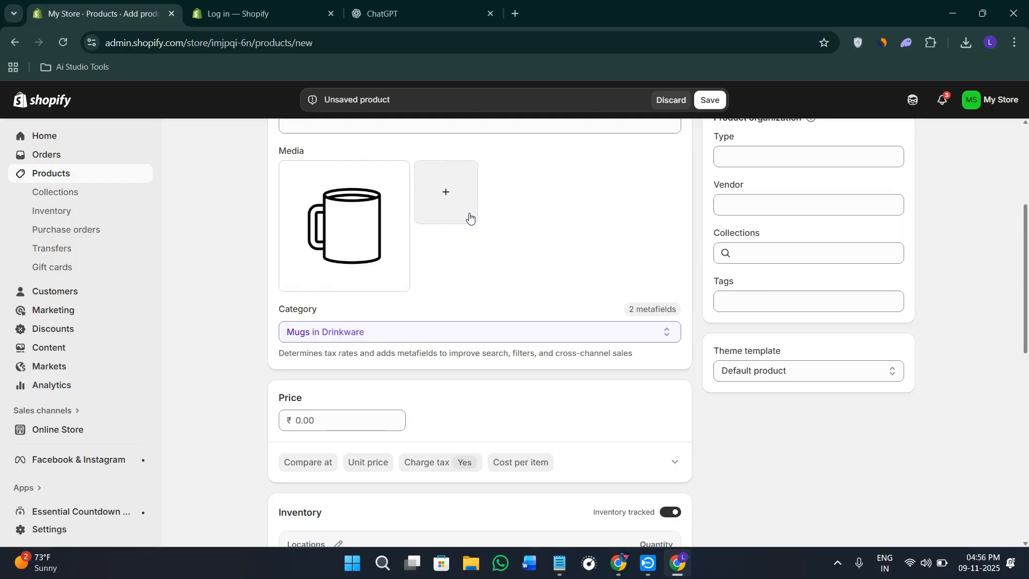
{"action": "scroll", "coordinate": [224, 368], "scroll_direction": "down", "scroll_amount": 2}
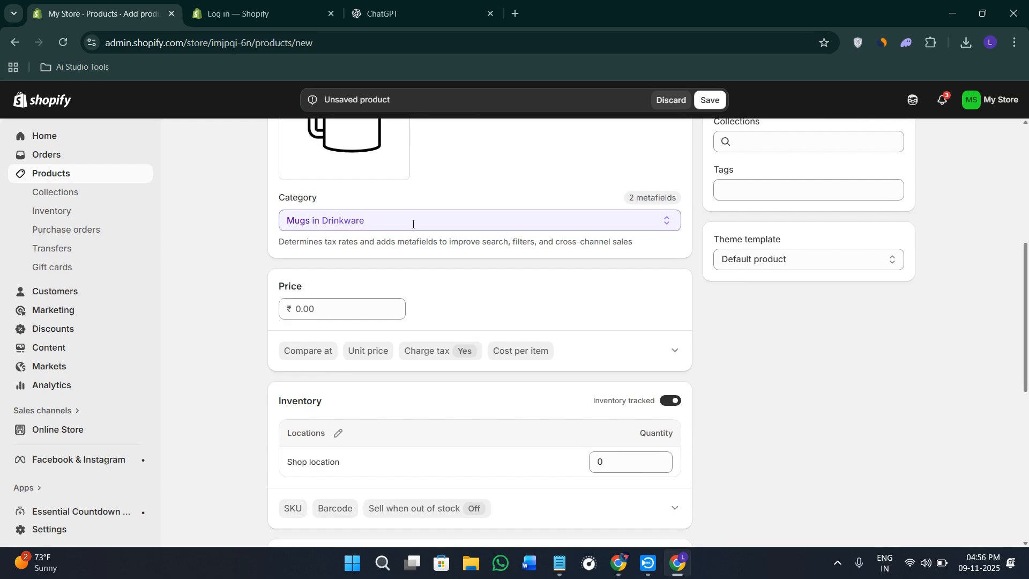
{"action": "scroll", "coordinate": [486, 351], "scroll_direction": "up", "scroll_amount": 6}
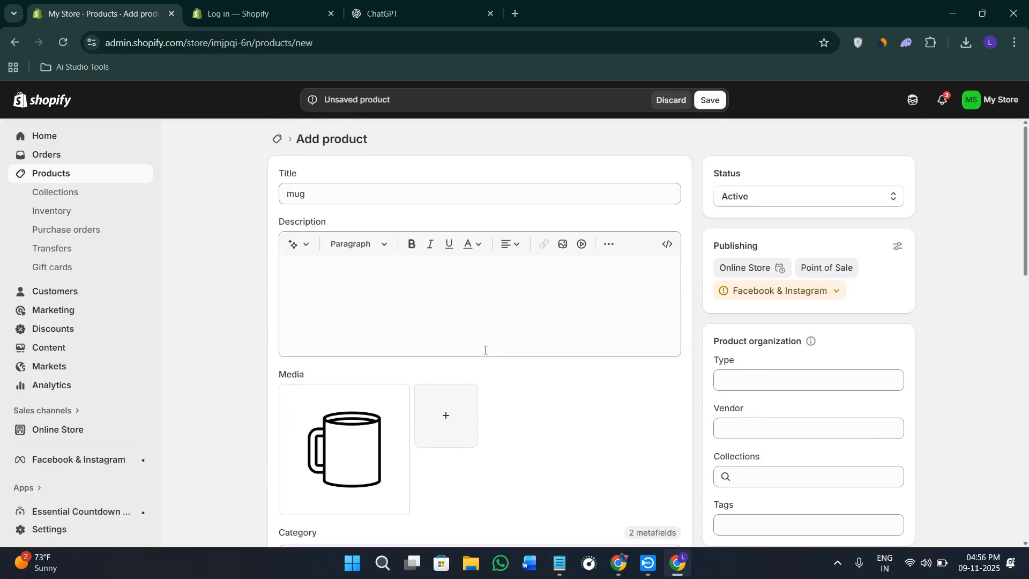
{"action": "scroll", "coordinate": [230, 445], "scroll_direction": "down", "scroll_amount": 4}
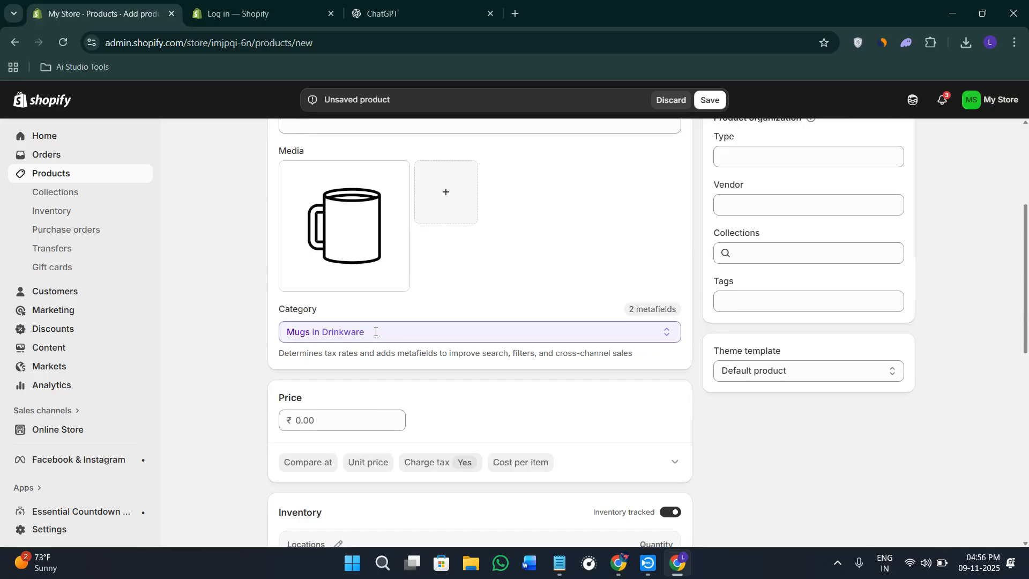
{"action": "left_click", "coordinate": [375, 331]}
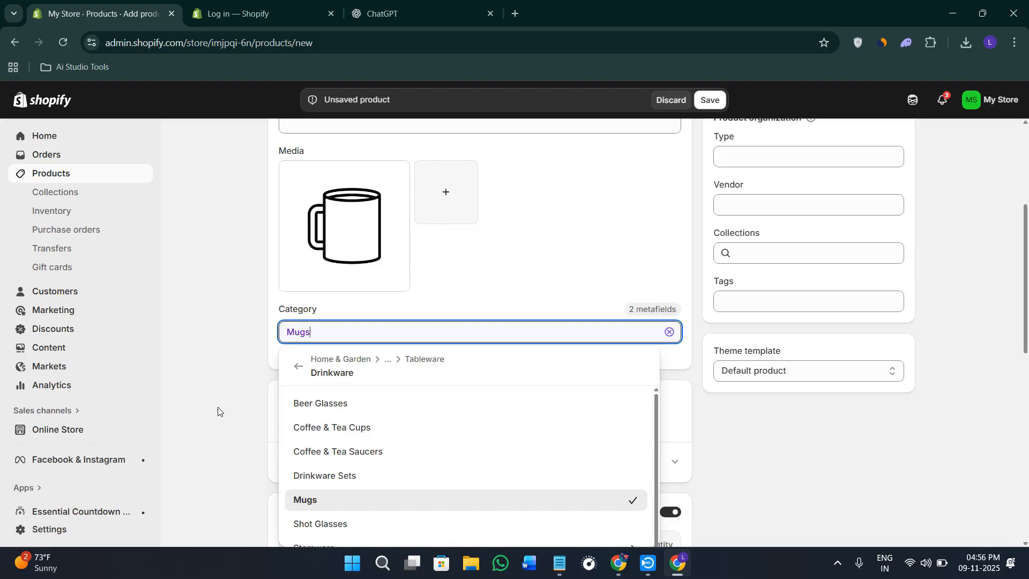
{"action": "scroll", "coordinate": [217, 406], "scroll_direction": "down", "scroll_amount": 2}
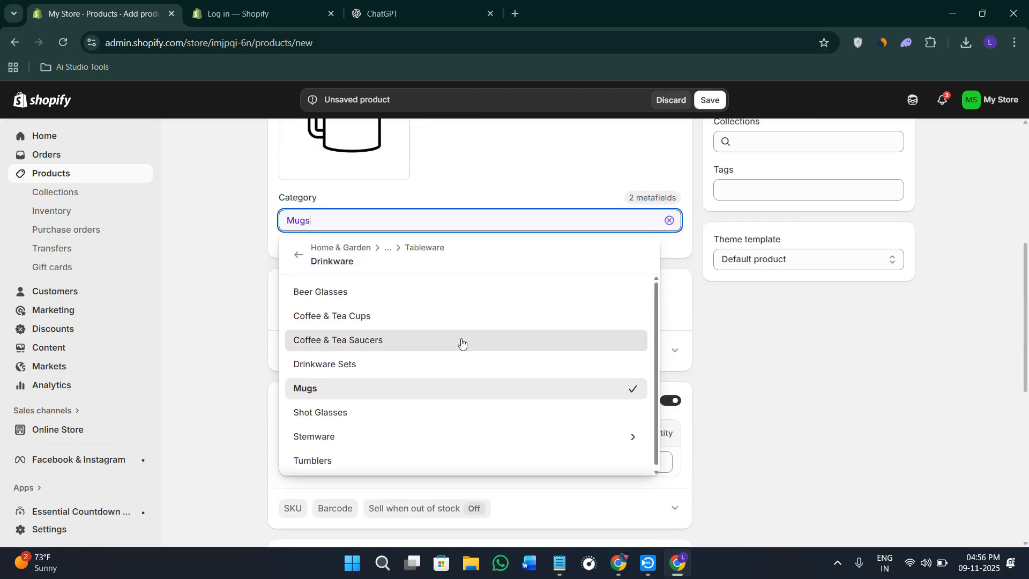
{"action": "scroll", "coordinate": [456, 351], "scroll_direction": "down", "scroll_amount": 1}
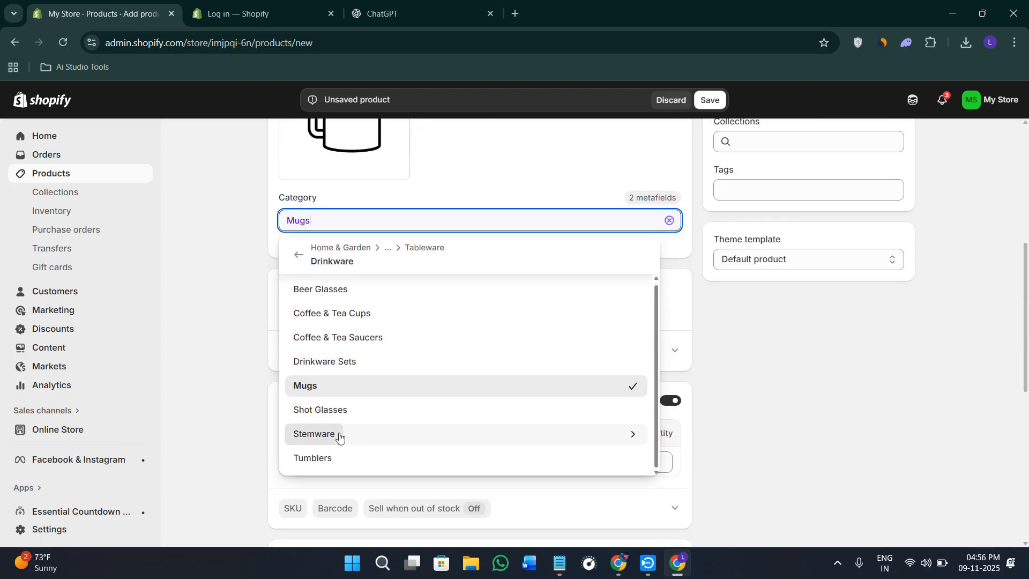
{"action": "left_click", "coordinate": [205, 378]}
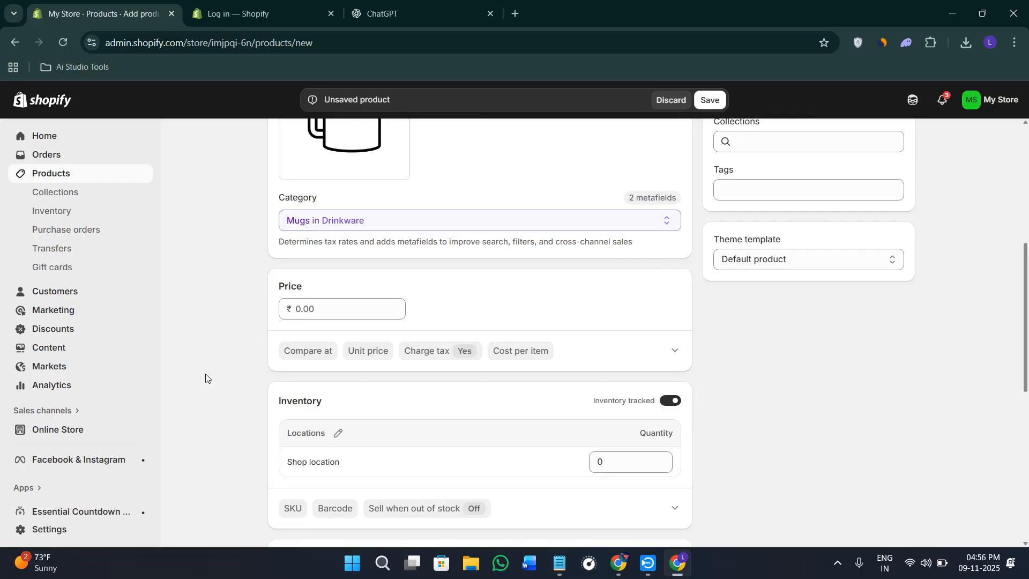
- Set the mug's price to ₹205
{"action": "left_click", "coordinate": [335, 311]}
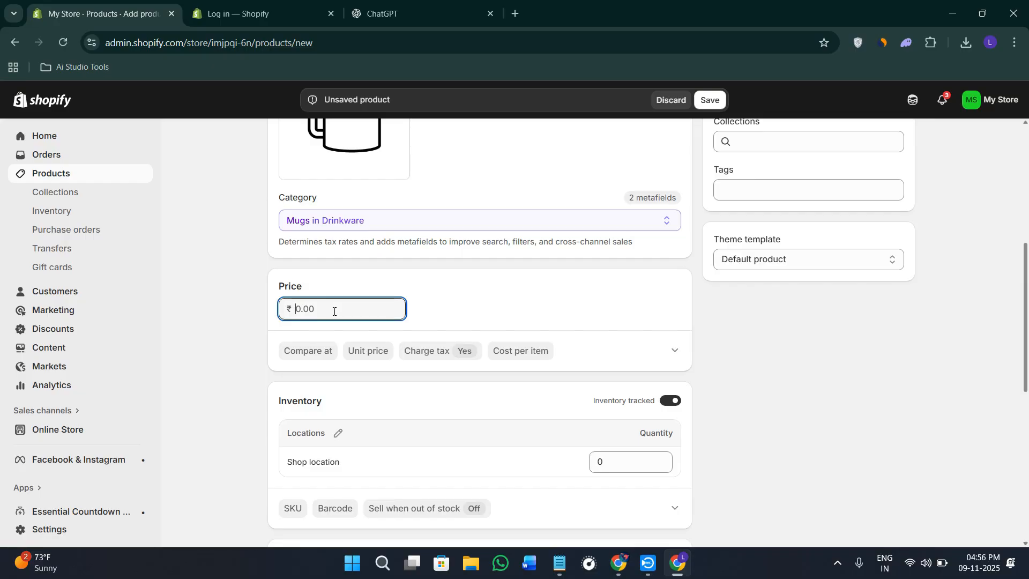
{"action": "type", "text": "205"}
{"action": "scroll", "coordinate": [232, 370], "scroll_direction": "down", "scroll_amount": 2}
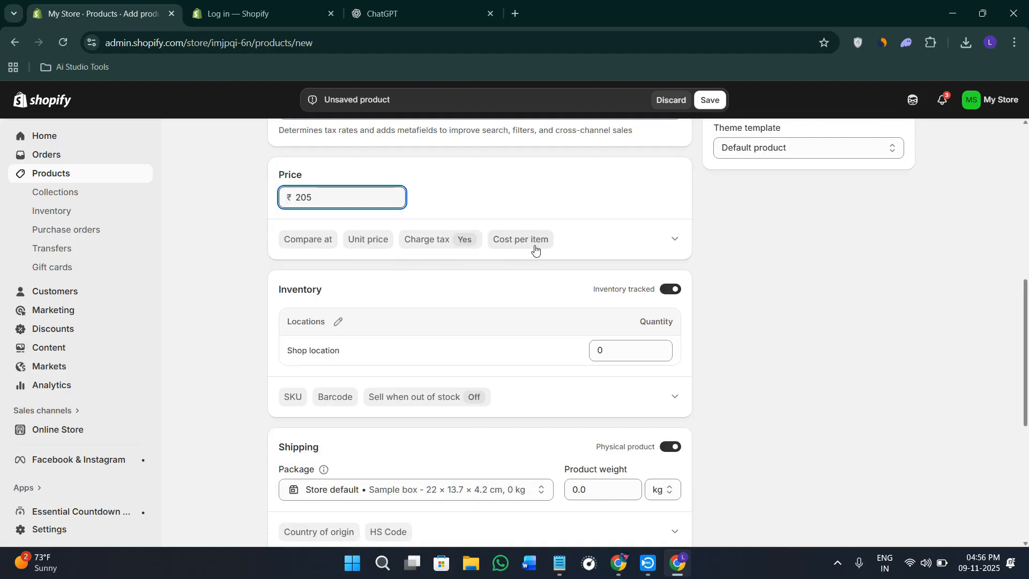
- Set the inventory quantity at the shop location to 10
{"action": "scroll", "coordinate": [831, 380], "scroll_direction": "down", "scroll_amount": 2}
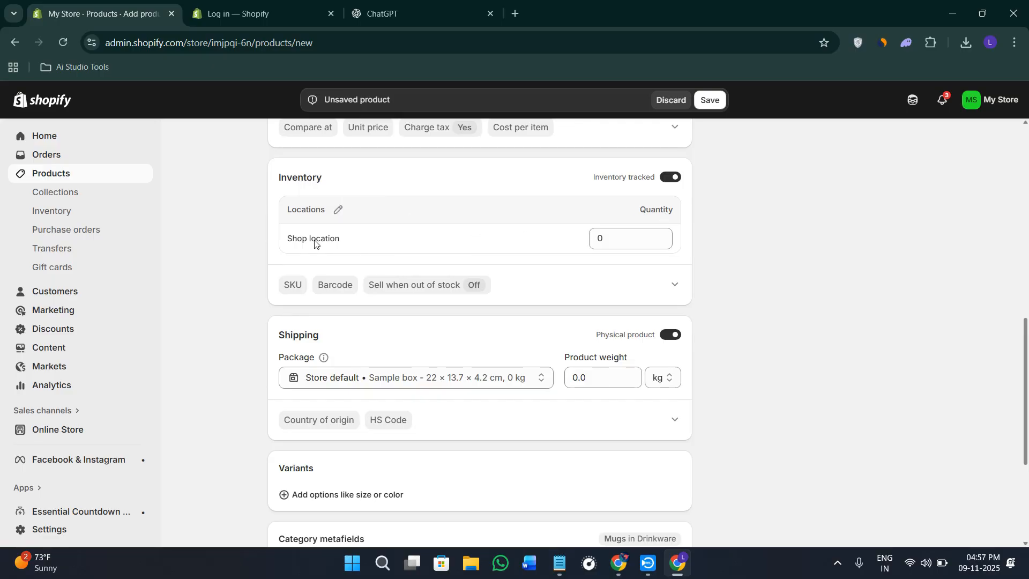
{"action": "left_click", "coordinate": [662, 237]}
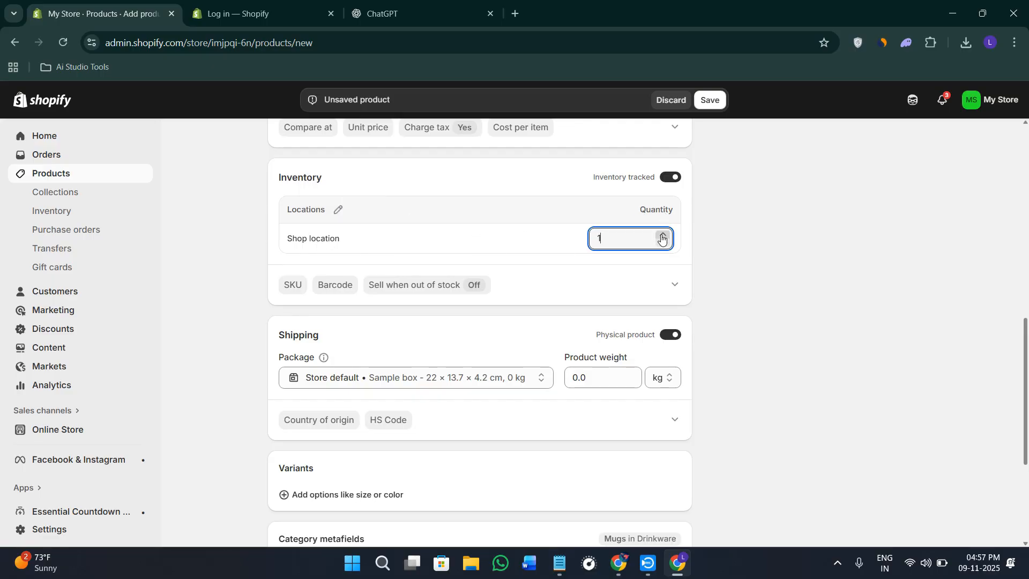
{"action": "left_click", "coordinate": [662, 238]}
{"action": "left_click", "coordinate": [662, 238]}
{"action": "left_click", "coordinate": [662, 237]}
{"action": "left_click", "coordinate": [662, 237]}
{"action": "left_click", "coordinate": [662, 238]}
{"action": "left_click", "coordinate": [830, 279]}
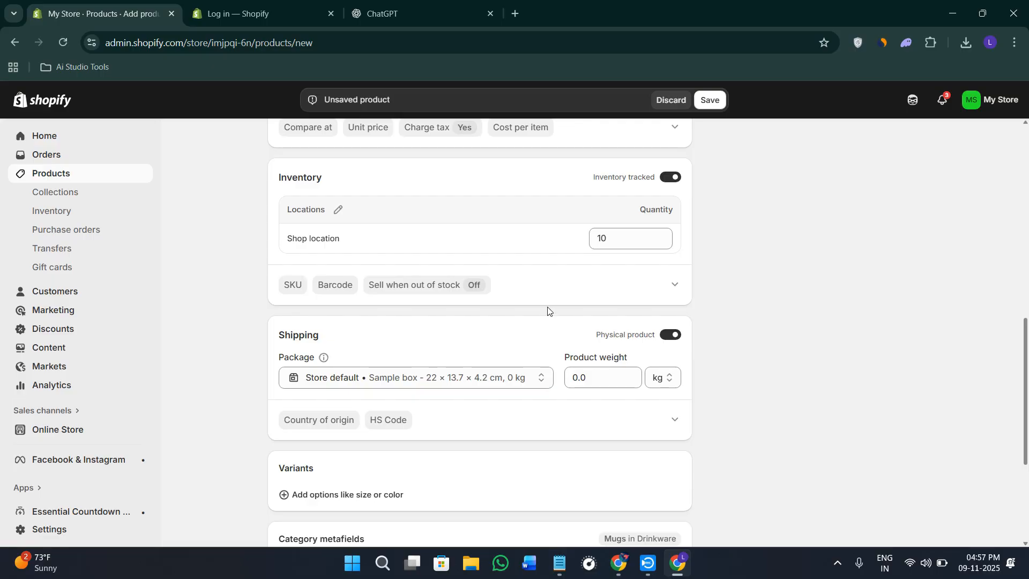
- Set the product's shipping weight to 100 kg, keeping the store default package
{"action": "scroll", "coordinate": [541, 396], "scroll_direction": "down", "scroll_amount": 2}
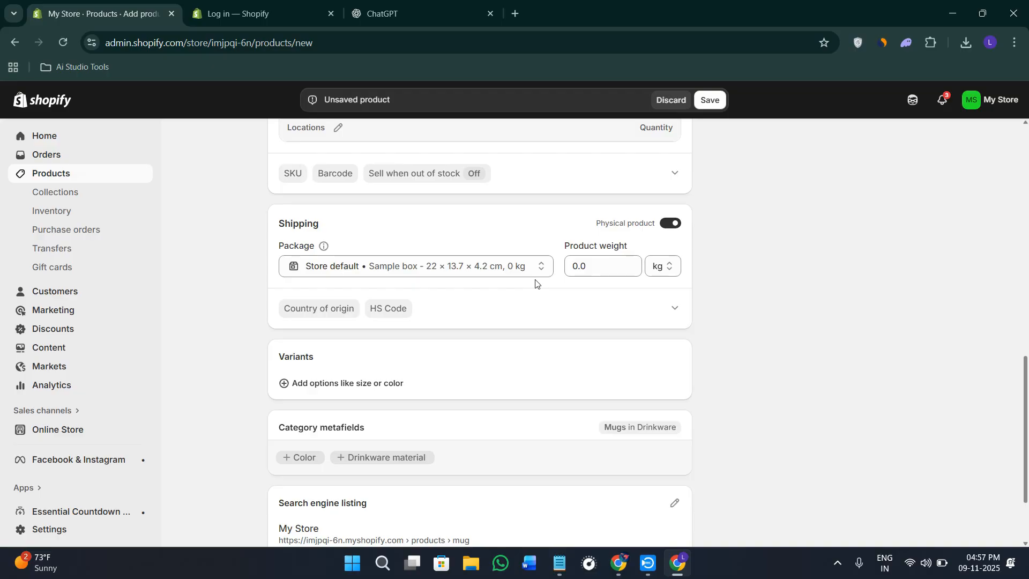
{"action": "left_click", "coordinate": [672, 266]}
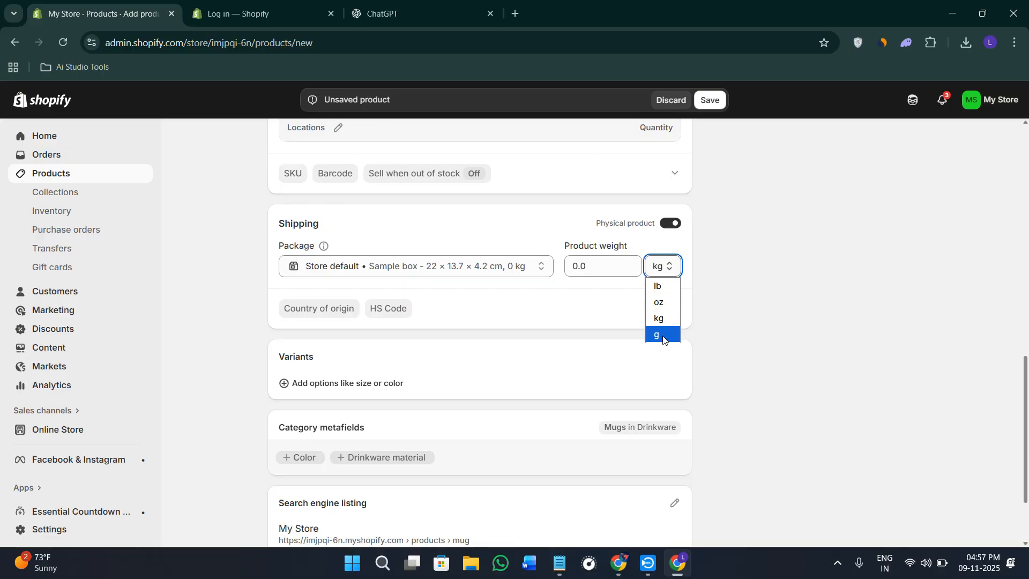
{"action": "left_click", "coordinate": [725, 315]}
{"action": "left_click", "coordinate": [621, 265]}
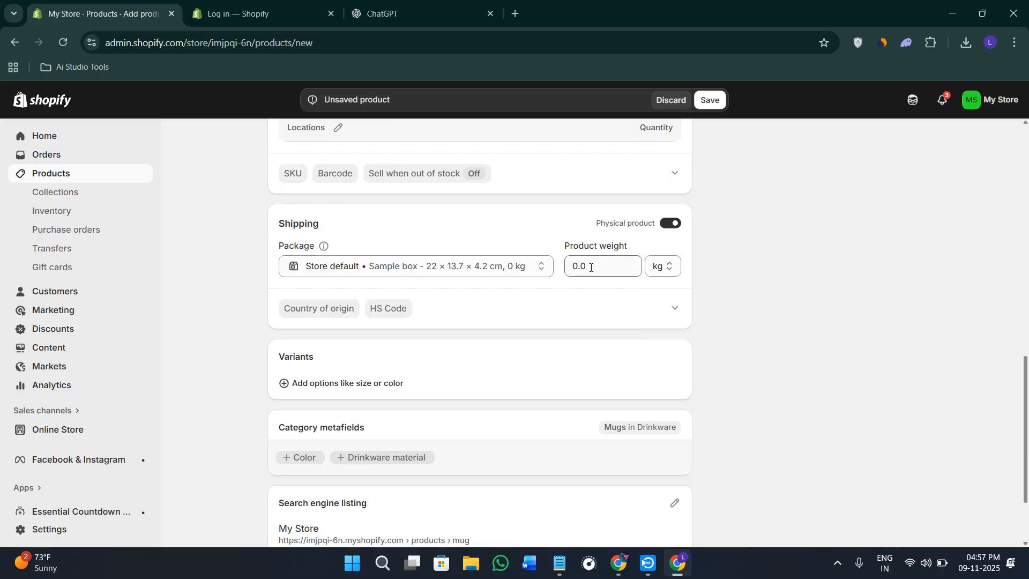
{"action": "key", "text": "ctrl+a"}
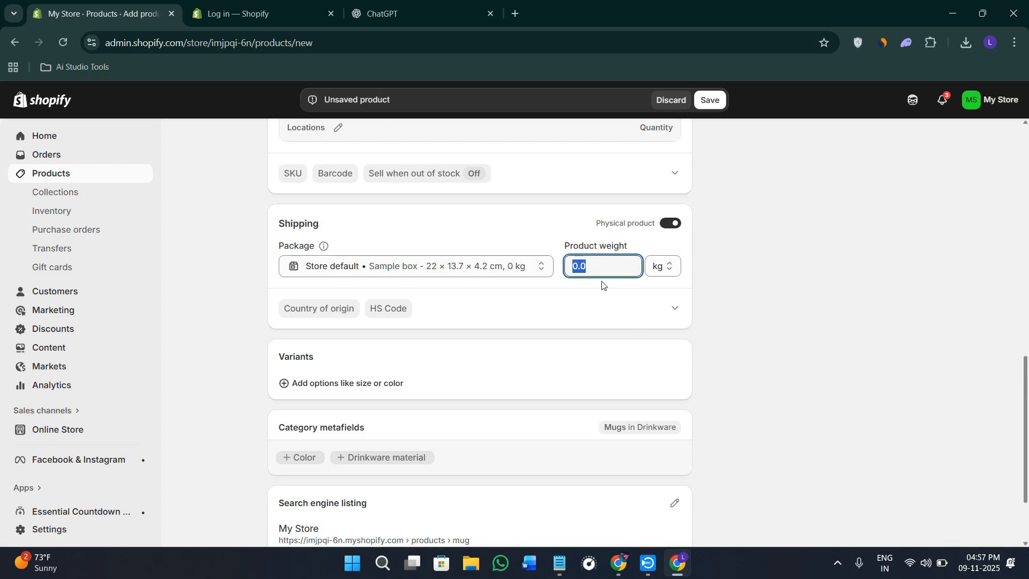
{"action": "type", "text": "100"}
{"action": "left_click", "coordinate": [1008, 327]}
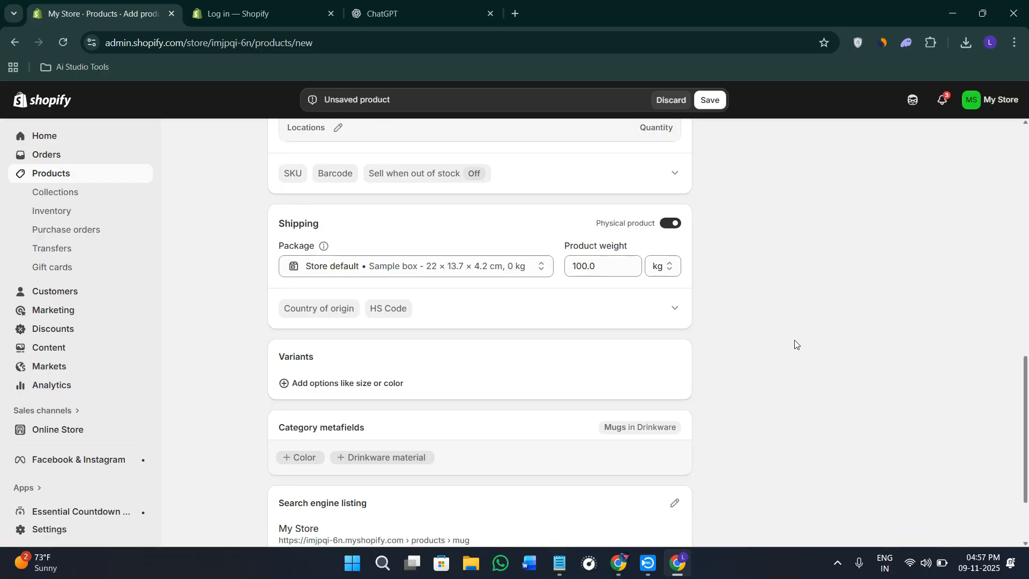
- Add a Color variant option to the mug and select Bronze as its first value
{"action": "scroll", "coordinate": [796, 341], "scroll_direction": "down", "scroll_amount": 2}
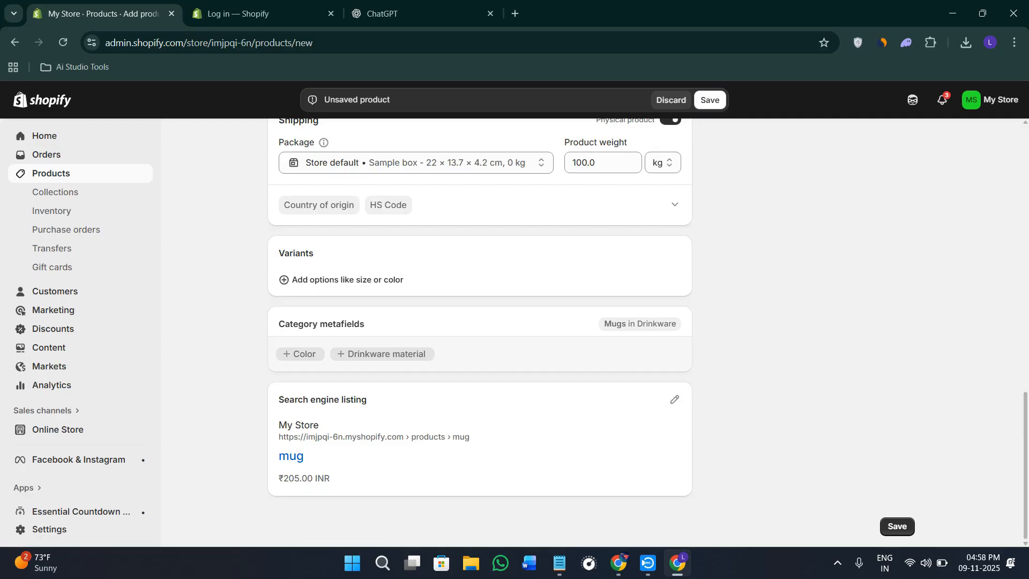
{"action": "left_click", "coordinate": [284, 279]}
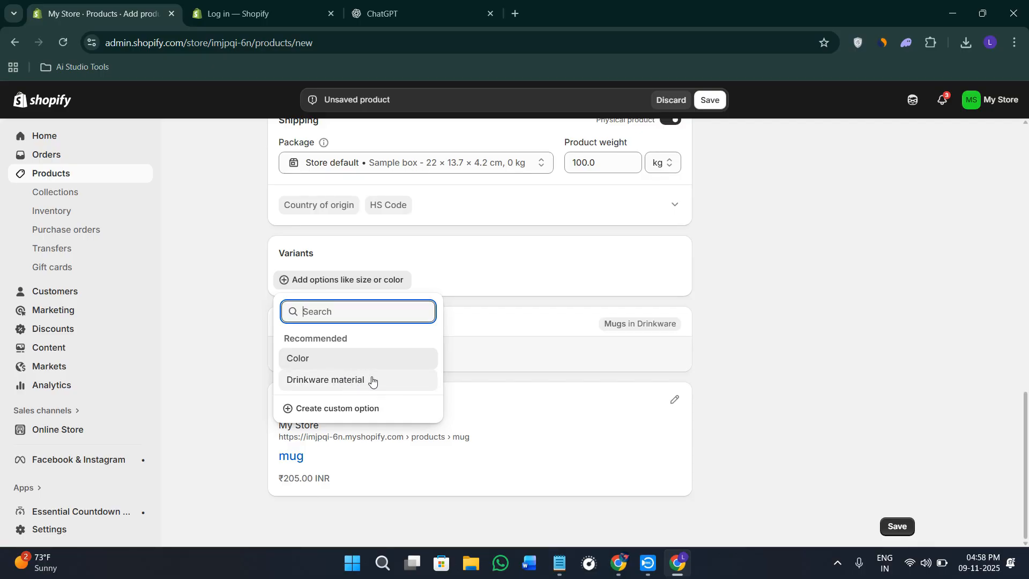
{"action": "left_click", "coordinate": [388, 358]}
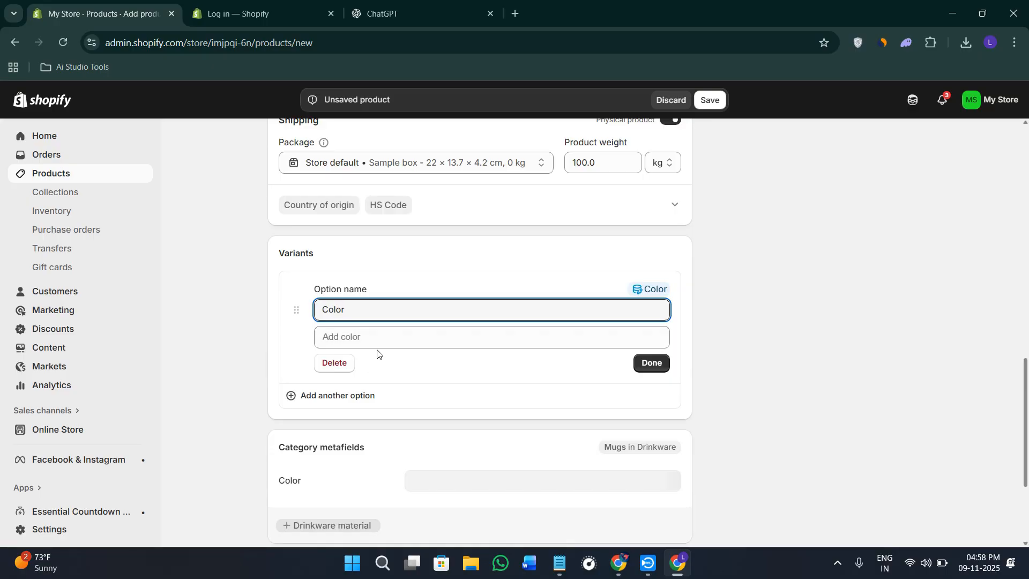
{"action": "left_click", "coordinate": [380, 338]}
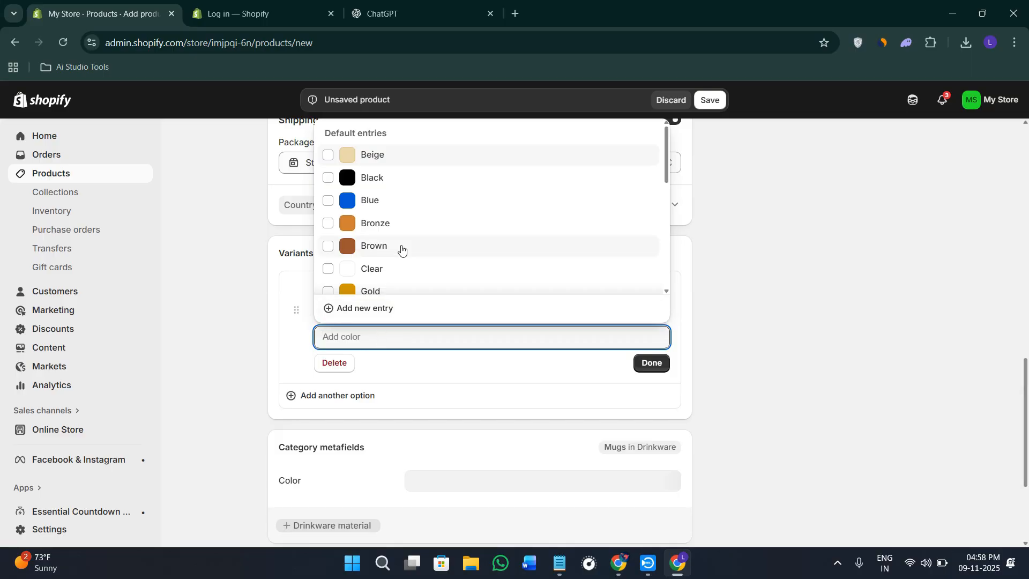
{"action": "scroll", "coordinate": [404, 223], "scroll_direction": "down", "scroll_amount": 6}
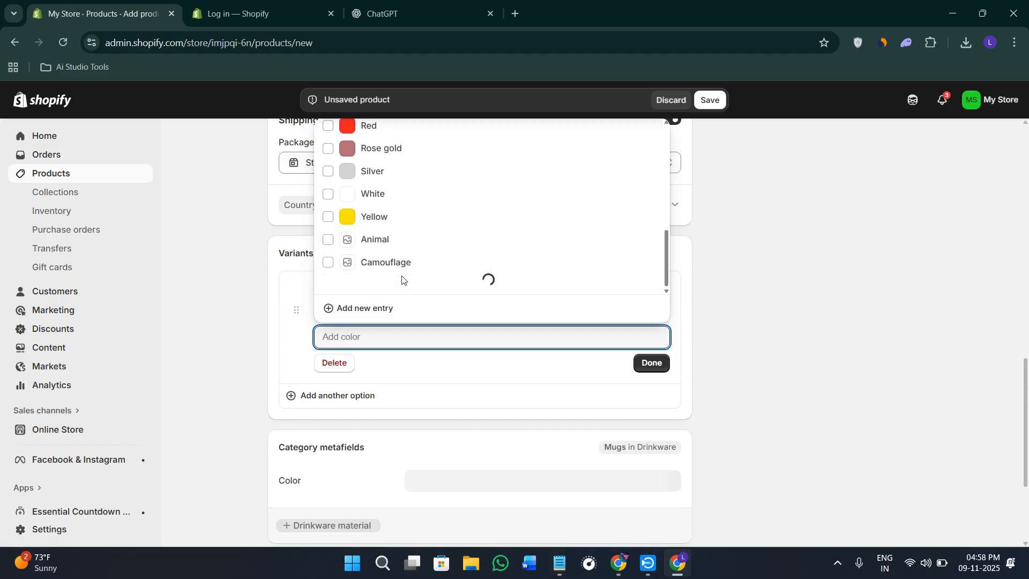
{"action": "scroll", "coordinate": [443, 229], "scroll_direction": "up", "scroll_amount": 8}
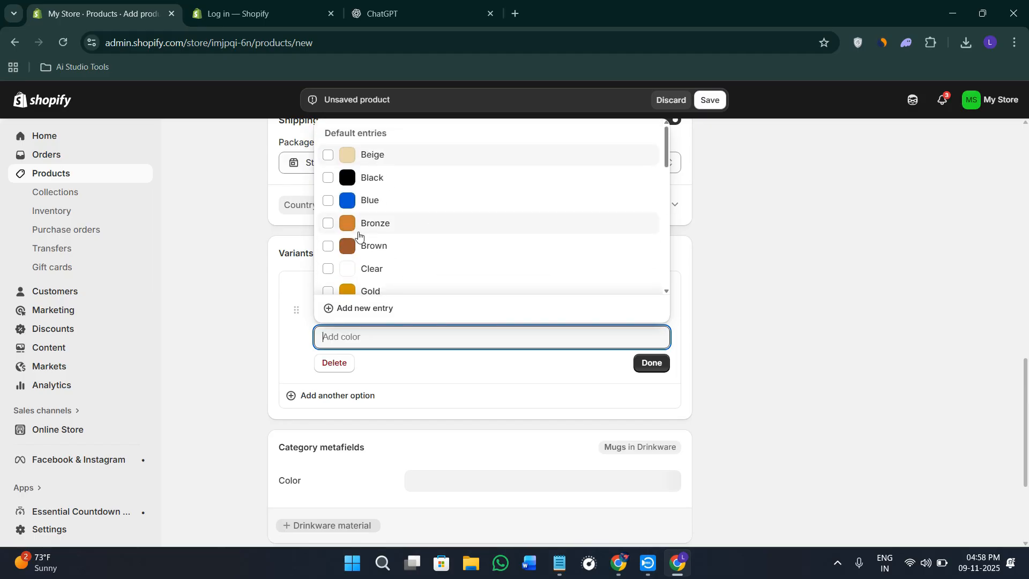
{"action": "left_click", "coordinate": [328, 223]}
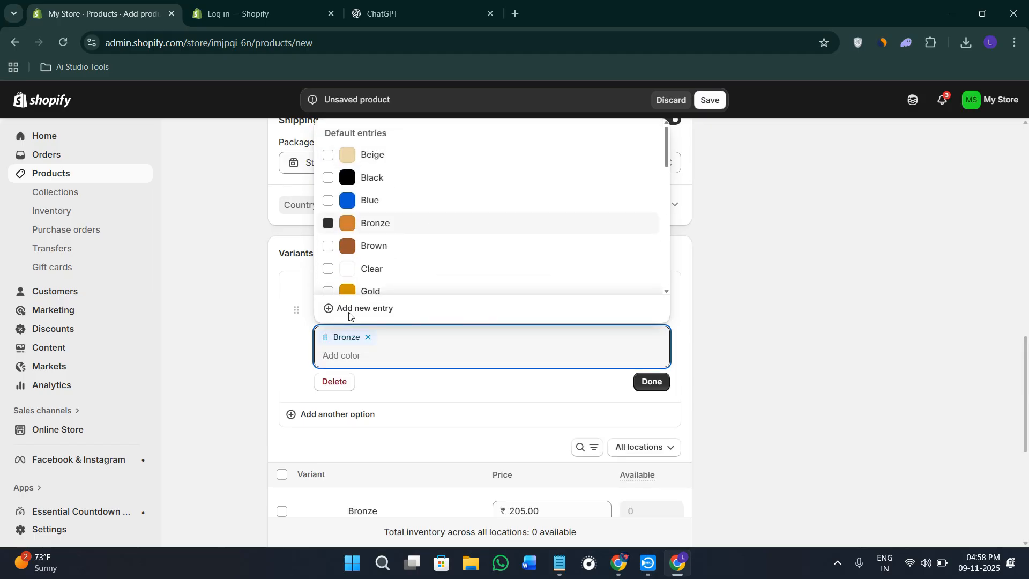
{"action": "left_click", "coordinate": [422, 390]}
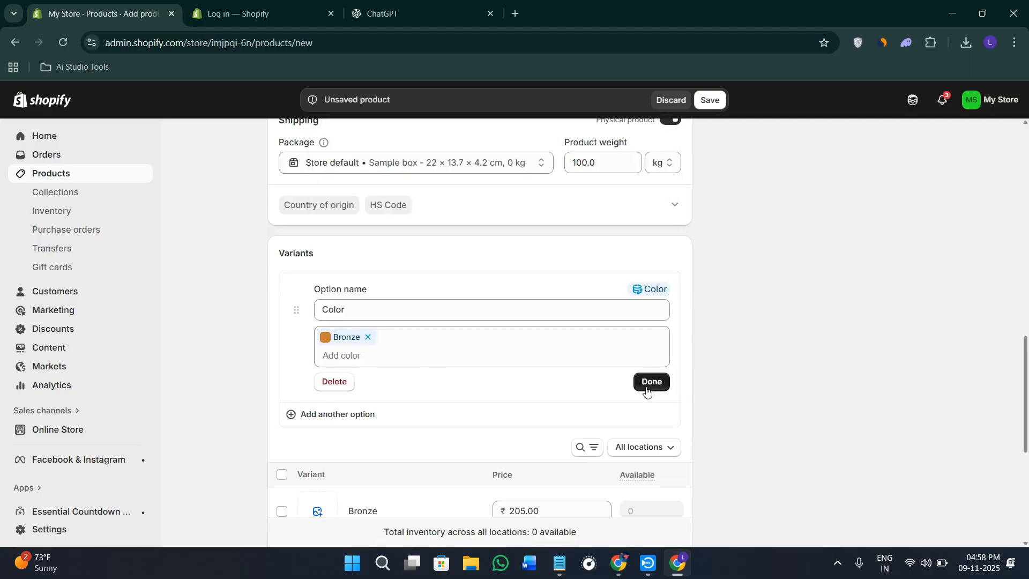
{"action": "left_click", "coordinate": [348, 355]}
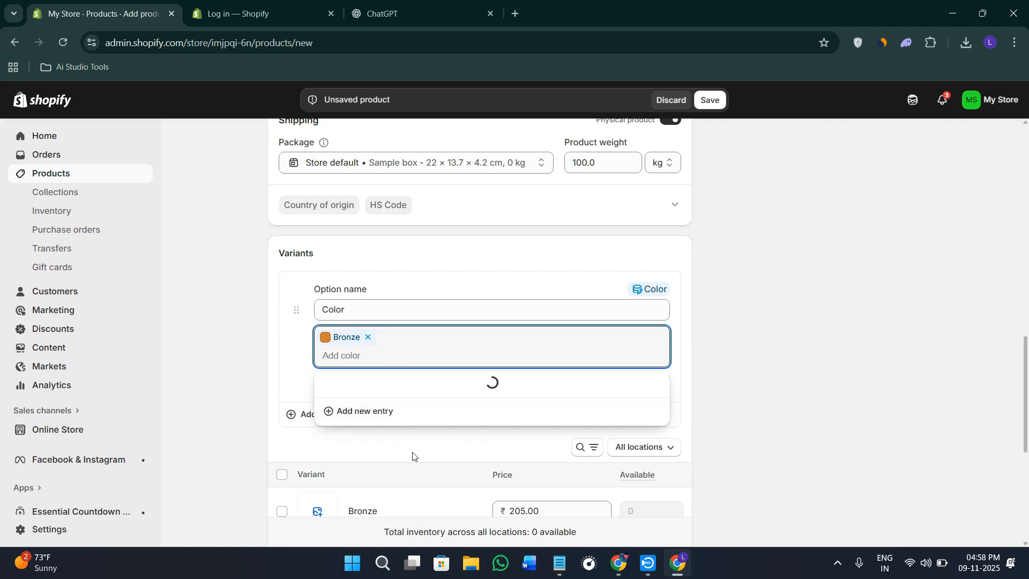
{"action": "left_click", "coordinate": [337, 440]}
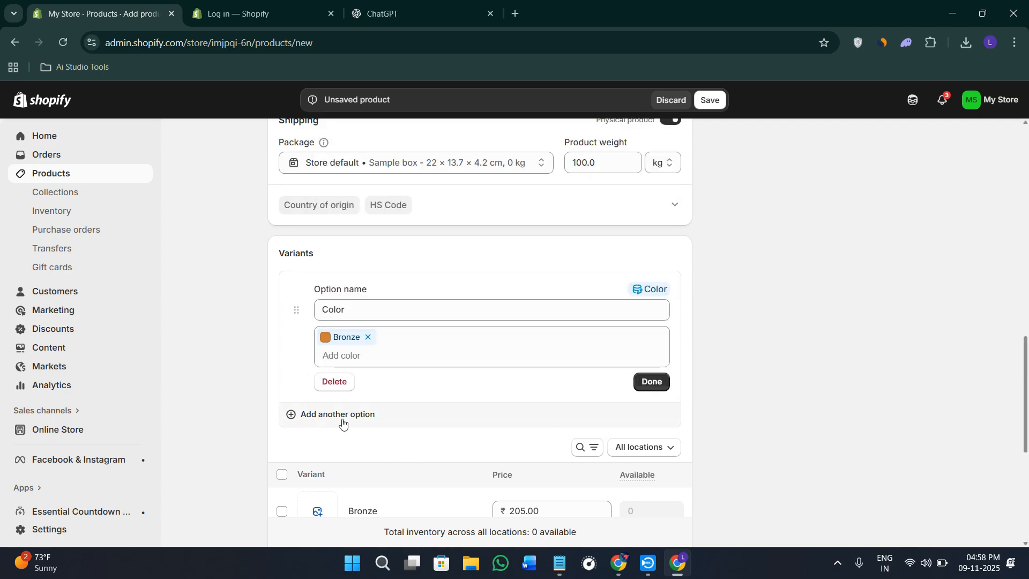
{"action": "left_click", "coordinate": [341, 422]}
{"action": "left_click", "coordinate": [418, 452]}
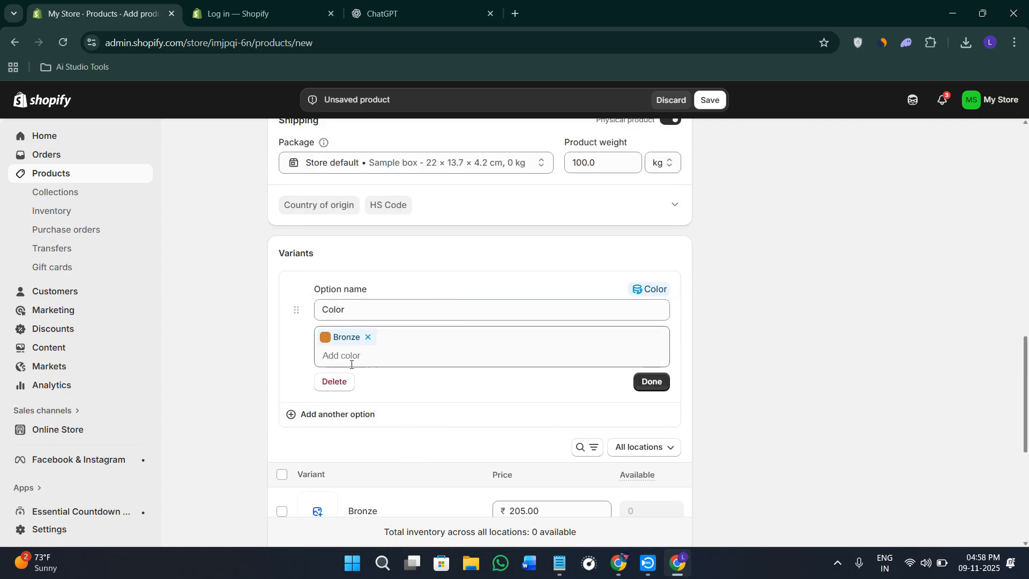
- Add Blue, Clear, Navy and Orange to the Color option and finish editing it
{"action": "left_click", "coordinate": [427, 361]}
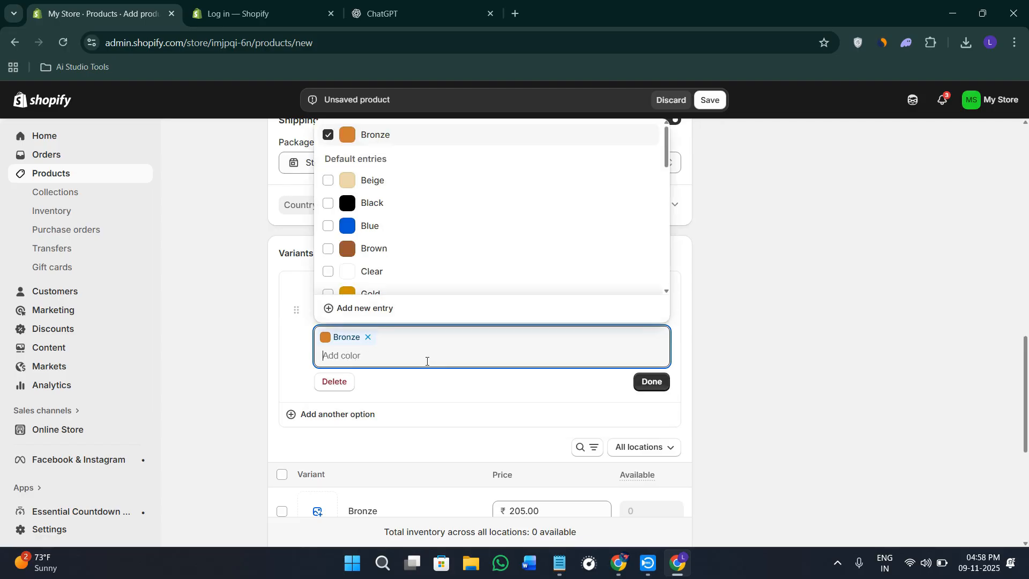
{"action": "left_click", "coordinate": [370, 225]}
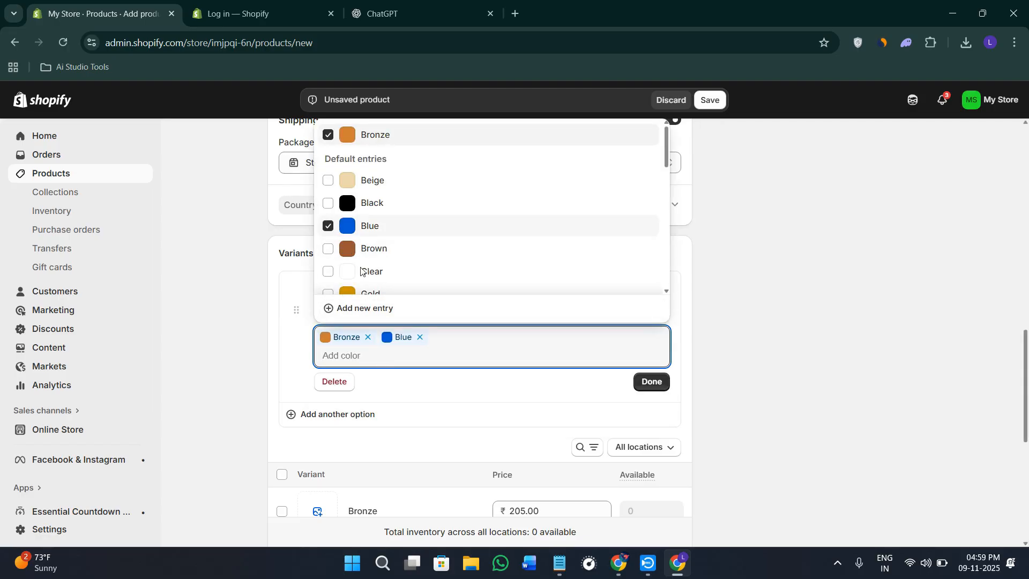
{"action": "left_click", "coordinate": [328, 272]}
{"action": "scroll", "coordinate": [379, 270], "scroll_direction": "down", "scroll_amount": 1}
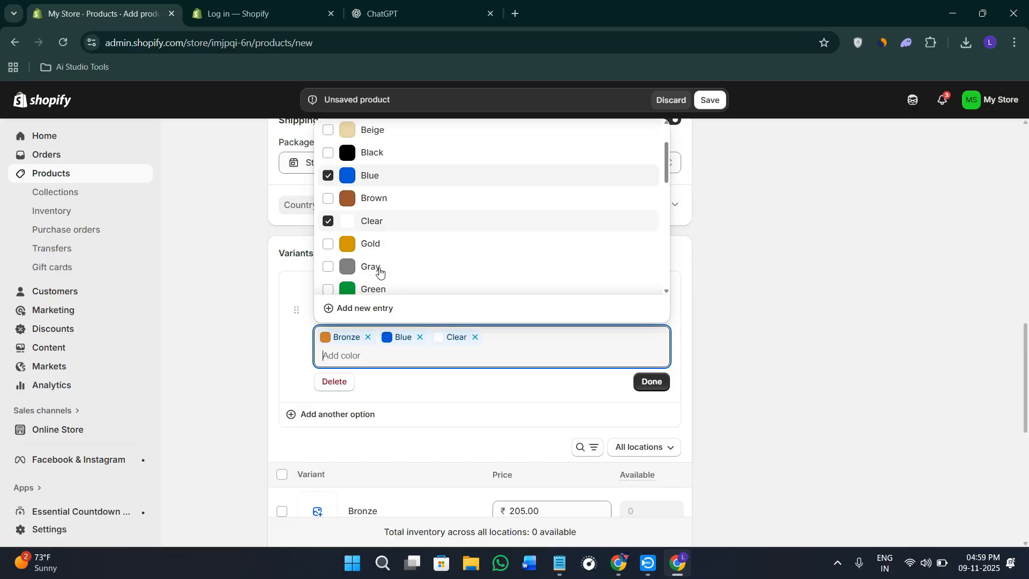
{"action": "scroll", "coordinate": [380, 271], "scroll_direction": "down", "scroll_amount": 1}
{"action": "left_click", "coordinate": [328, 250]}
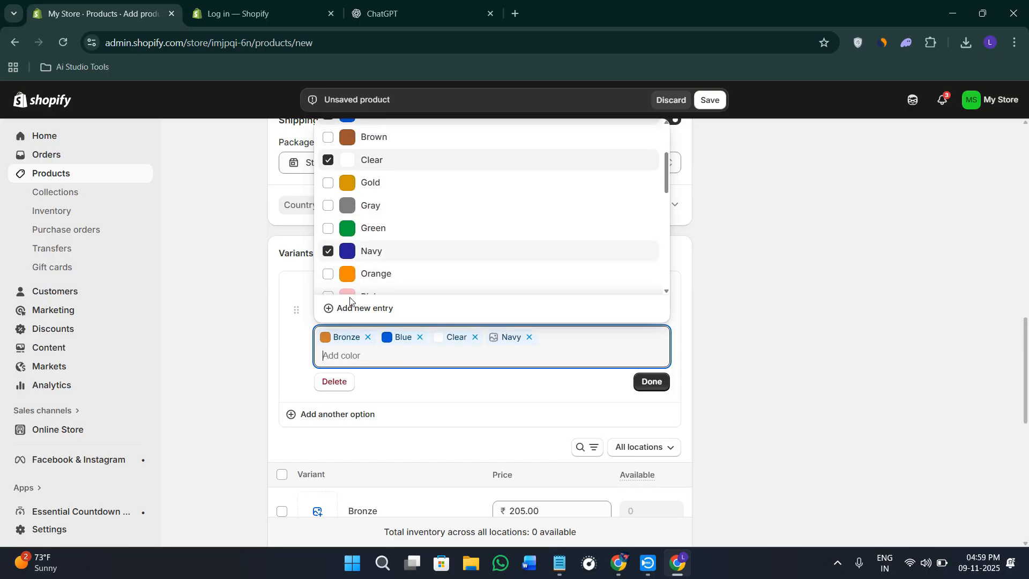
{"action": "left_click", "coordinate": [434, 283]}
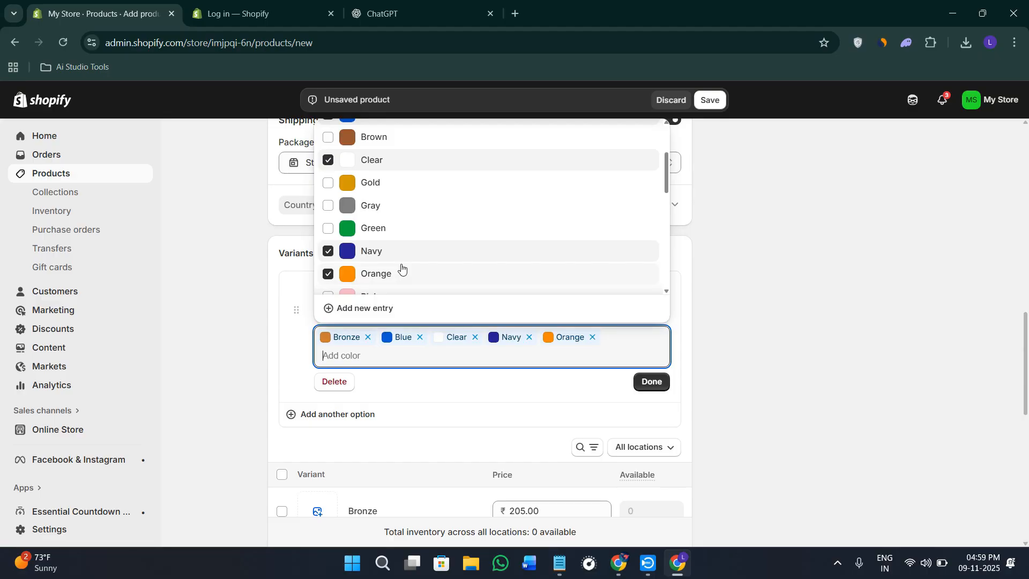
{"action": "left_click", "coordinate": [592, 387]}
{"action": "left_click", "coordinate": [646, 388]}
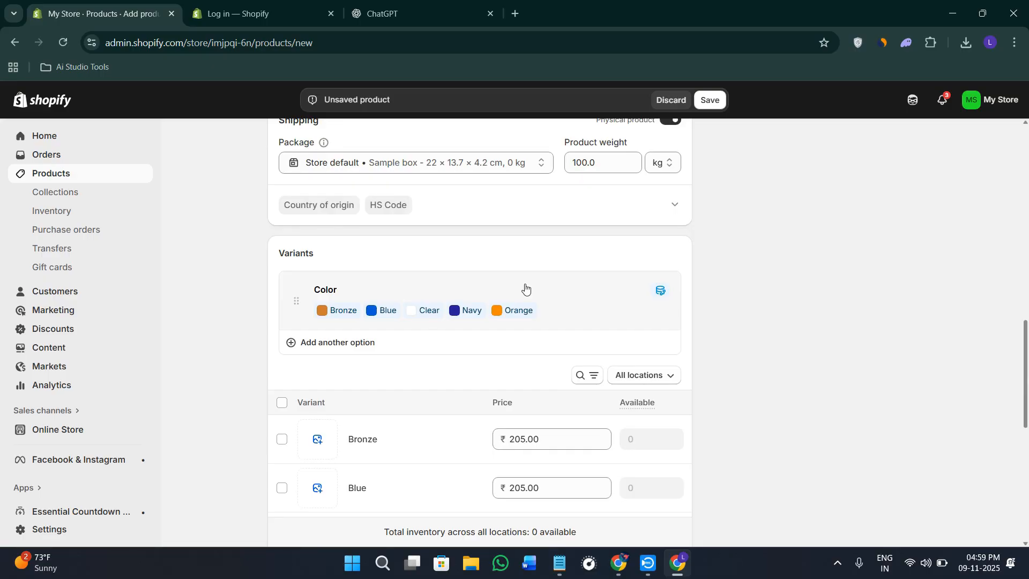
- Add a Drinkware material variant option with the values Ceramic, Plastic and Glass, and finish editing it
{"action": "left_click", "coordinate": [324, 347]}
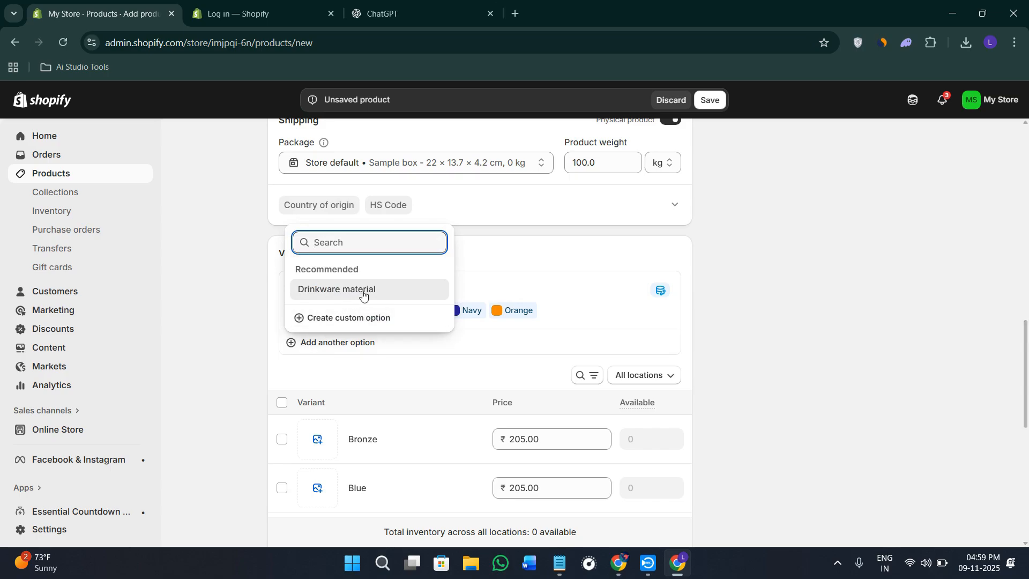
{"action": "left_click", "coordinate": [393, 289]}
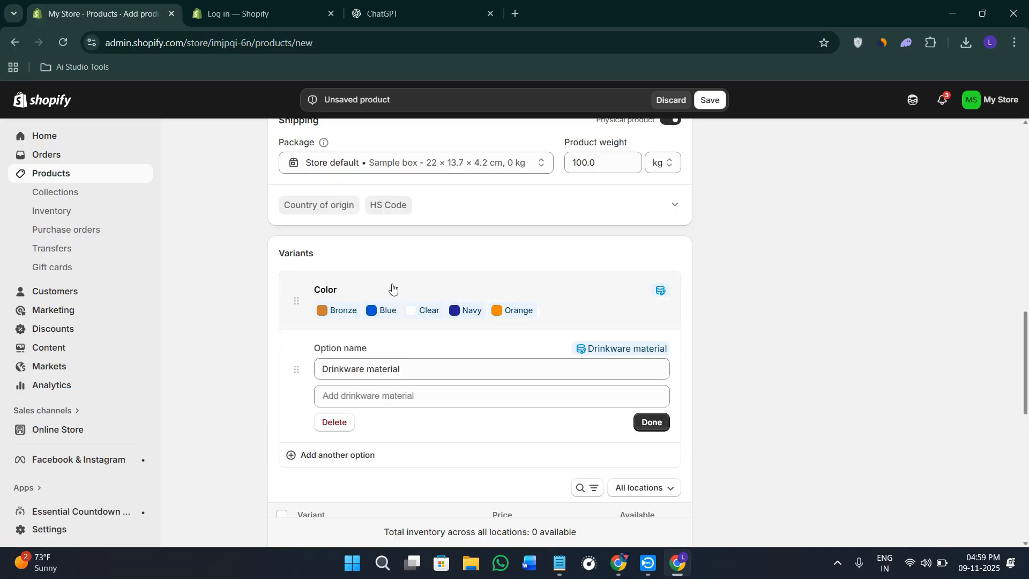
{"action": "left_click", "coordinate": [396, 403]}
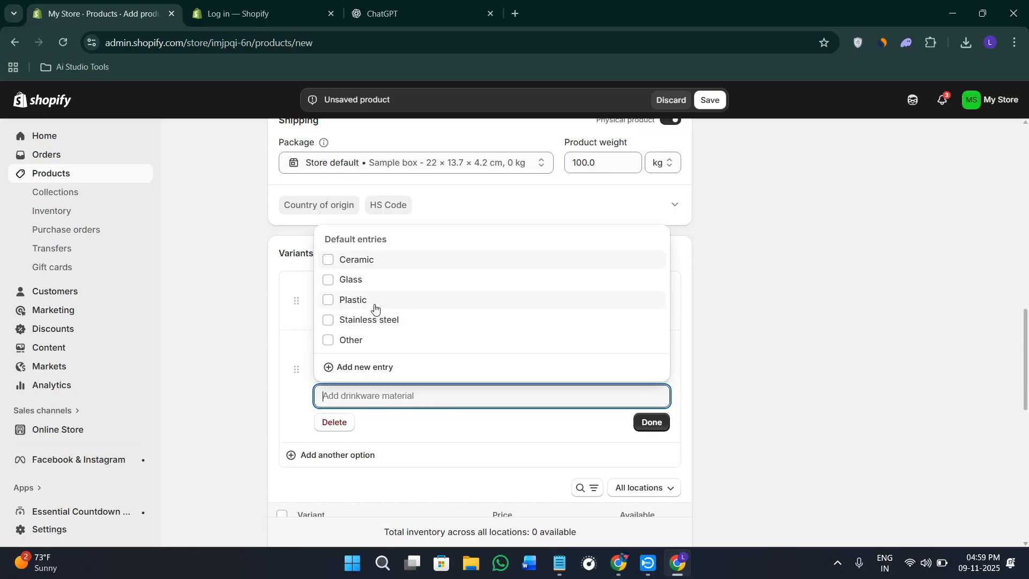
{"action": "left_click", "coordinate": [327, 262]}
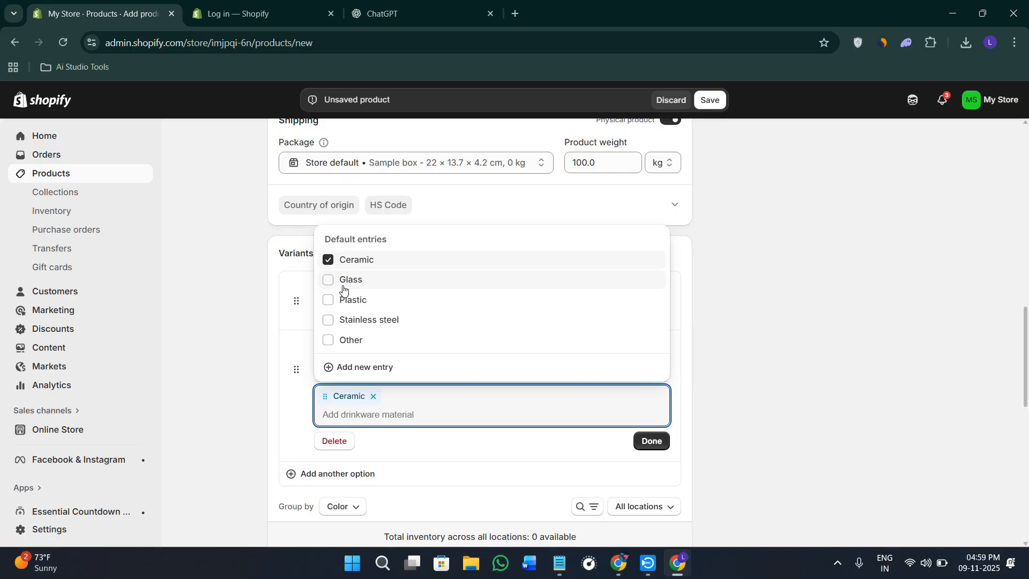
{"action": "left_click", "coordinate": [327, 261]}
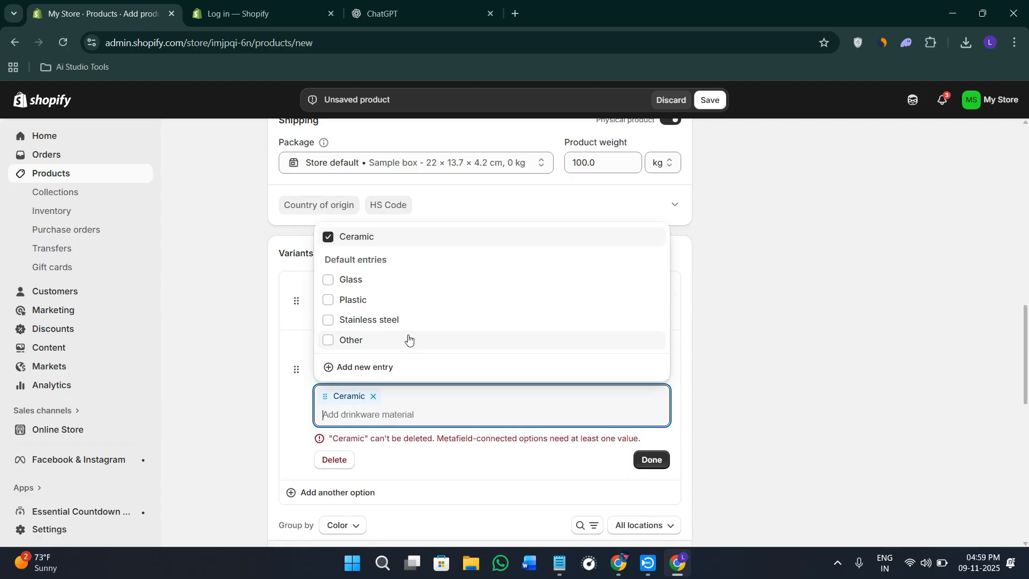
{"action": "left_click", "coordinate": [335, 304]}
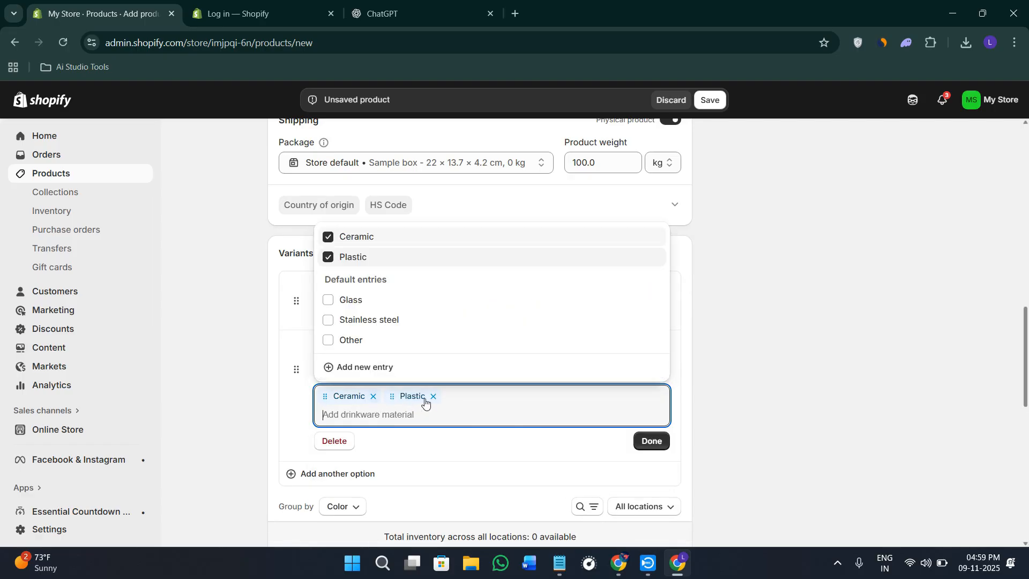
{"action": "left_click", "coordinate": [328, 300]}
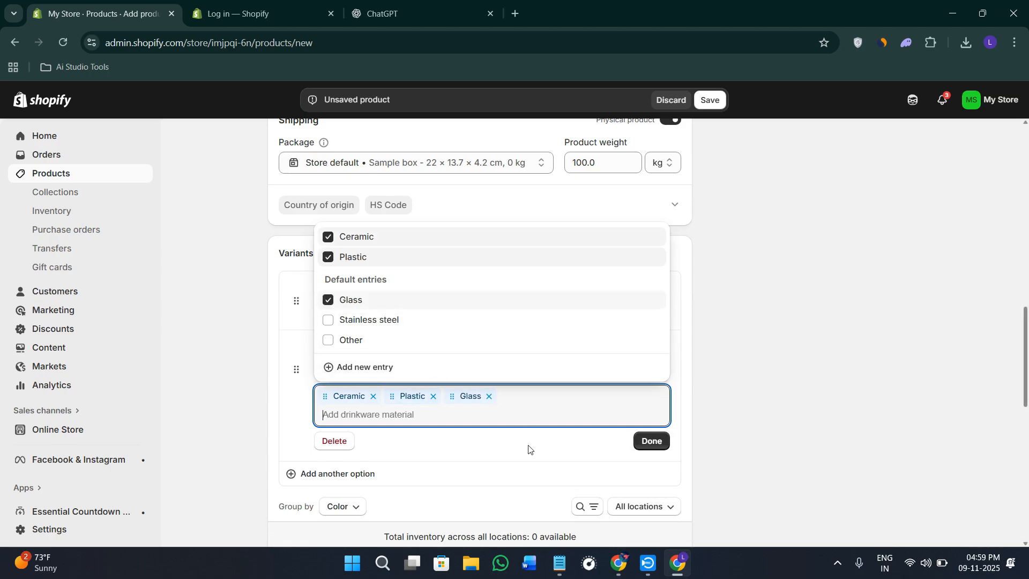
{"action": "left_click", "coordinate": [424, 435]}
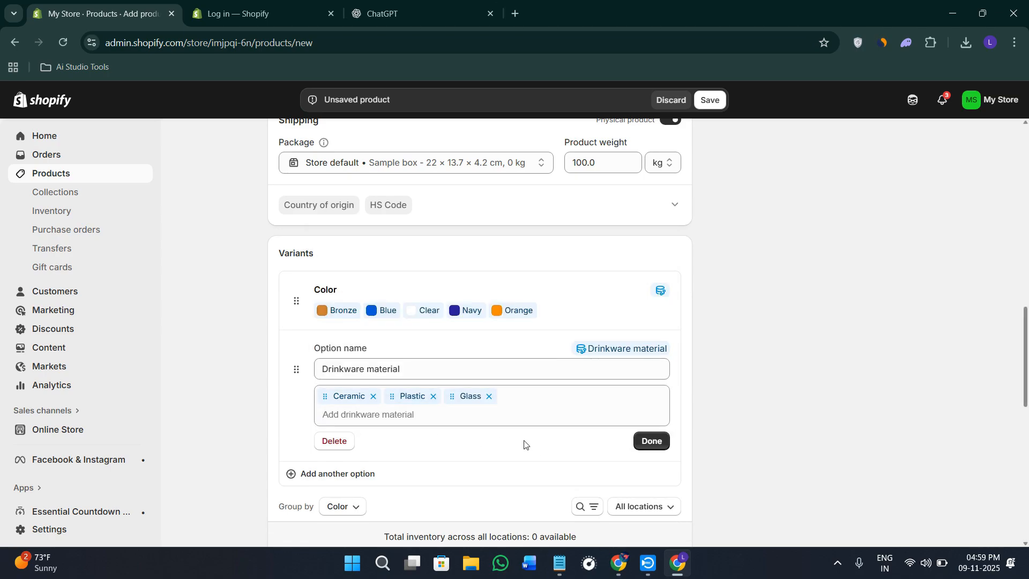
{"action": "left_click", "coordinate": [638, 448]}
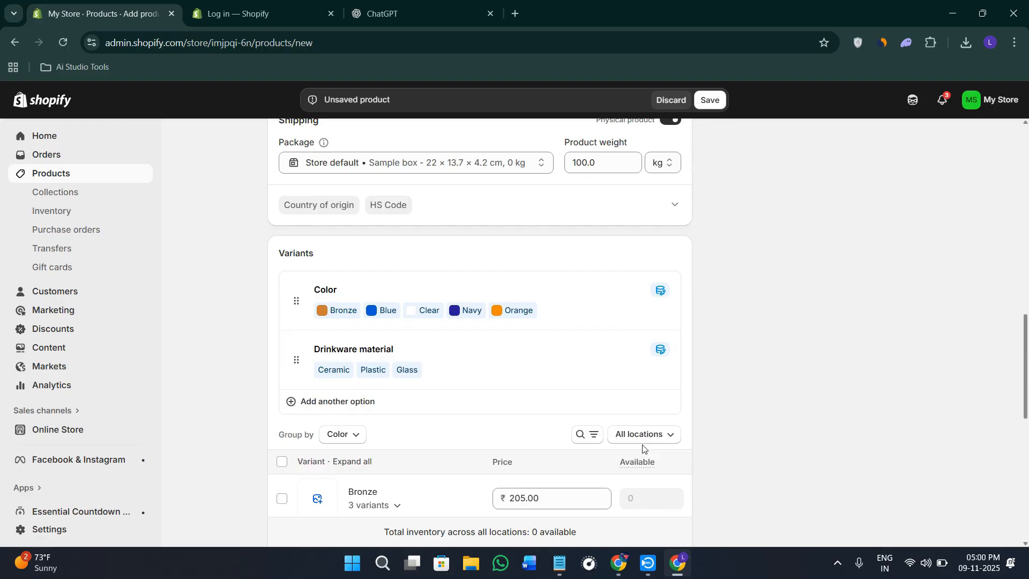
{"action": "left_click", "coordinate": [312, 403]}
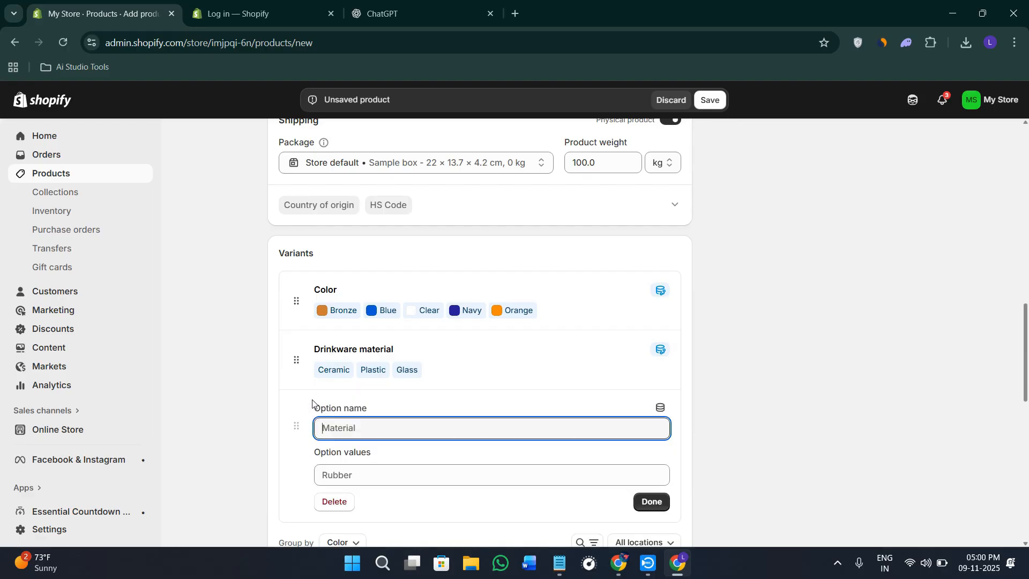
{"action": "scroll", "coordinate": [313, 403], "scroll_direction": "down", "scroll_amount": 2}
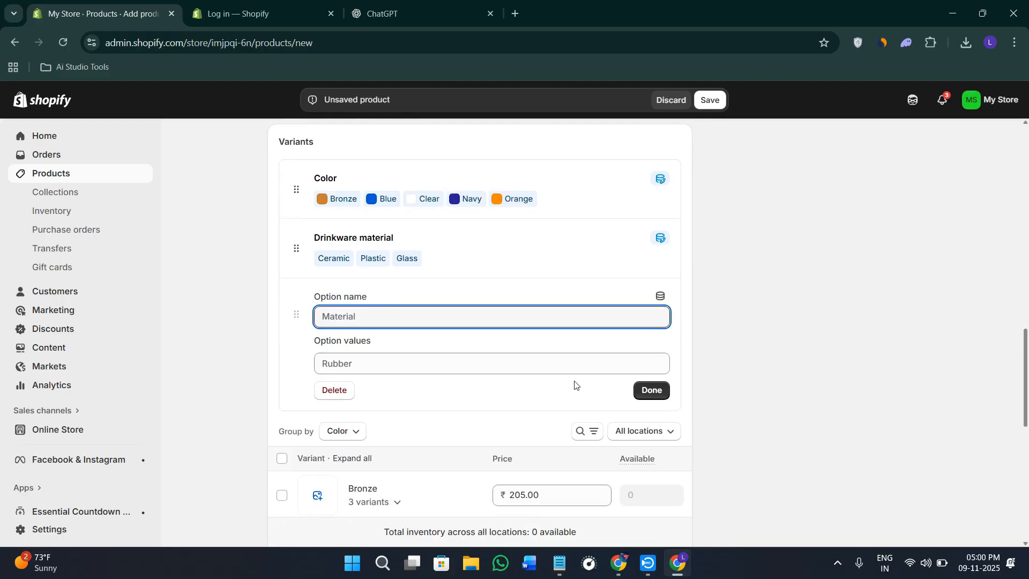
{"action": "left_click", "coordinate": [668, 392]}
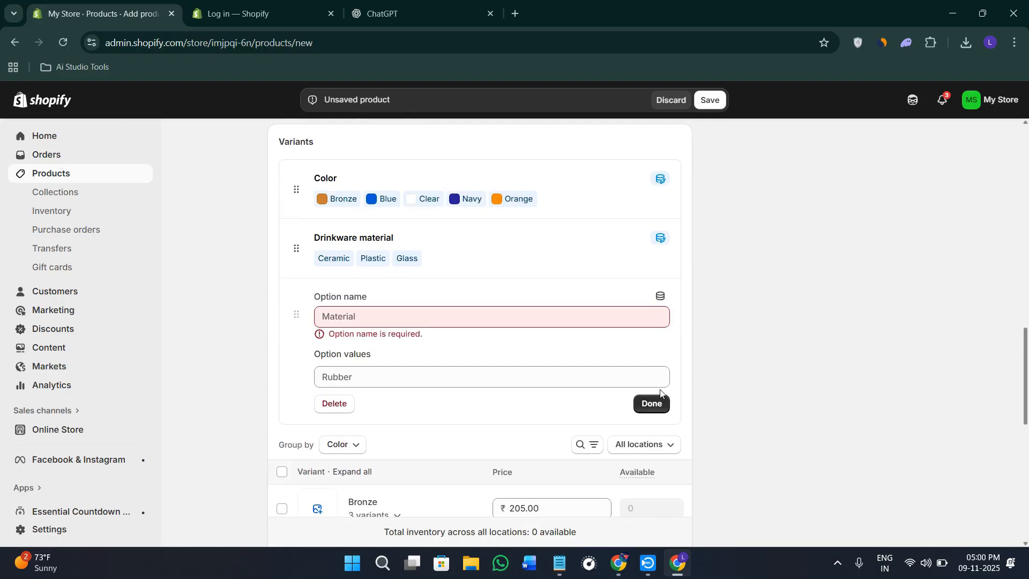
{"action": "left_click", "coordinate": [348, 403]}
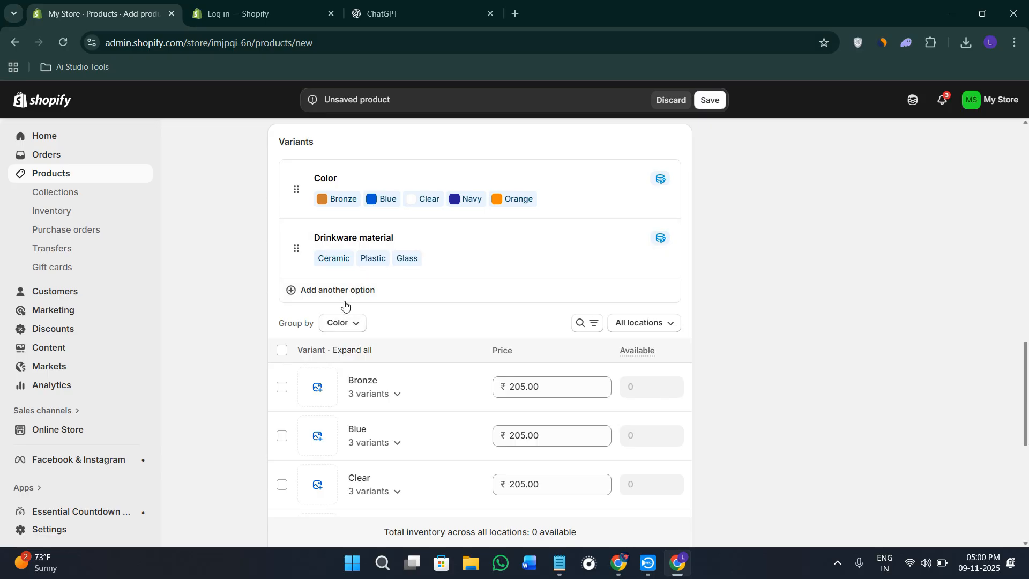
{"action": "left_click", "coordinate": [345, 293]}
{"action": "left_click", "coordinate": [348, 363]}
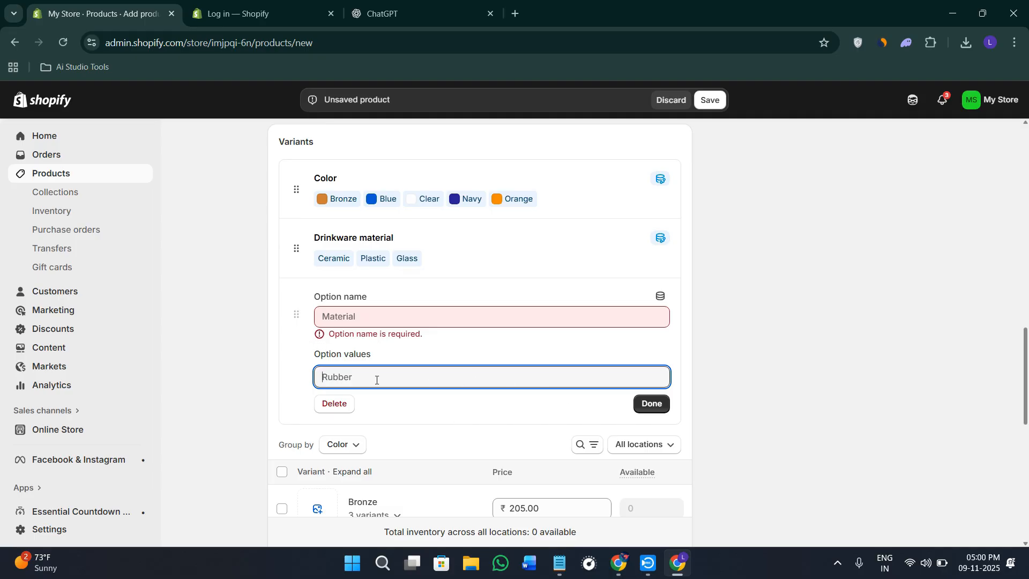
{"action": "scroll", "coordinate": [509, 420], "scroll_direction": "down", "scroll_amount": 4}
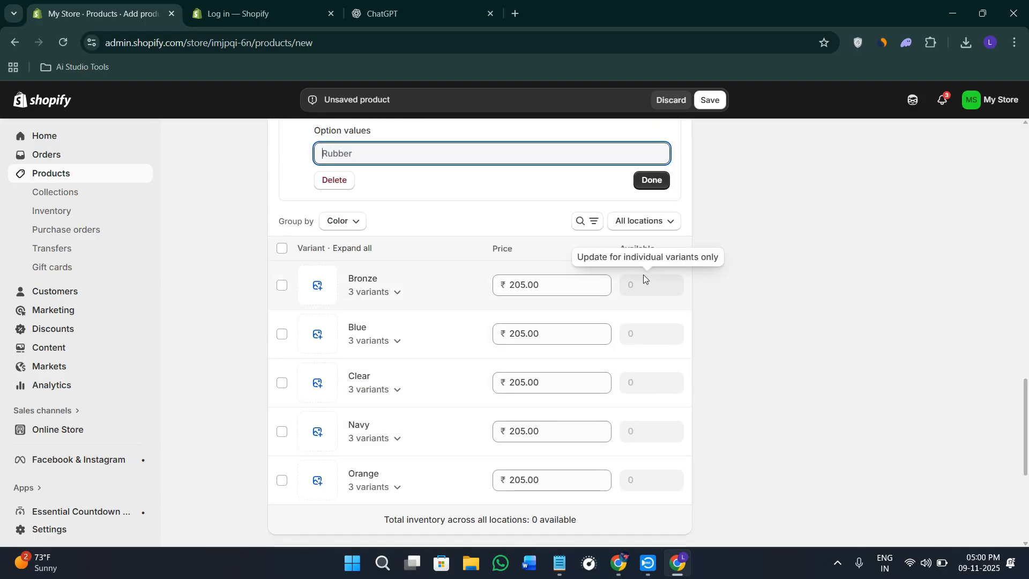
{"action": "left_click", "coordinate": [226, 278]}
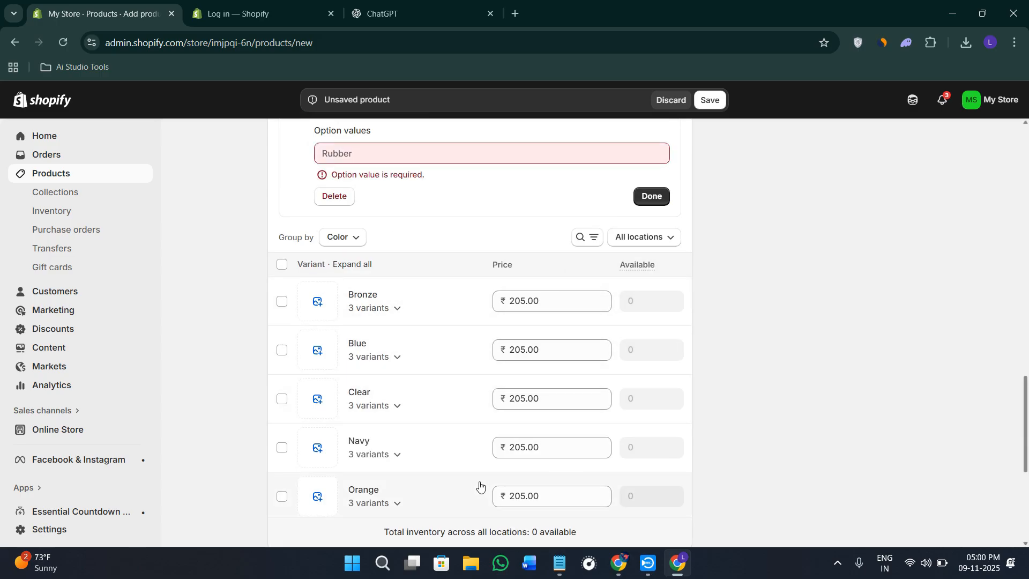
- Set the price for all Blue variants of the mug to ₹500
{"action": "scroll", "coordinate": [477, 484], "scroll_direction": "down", "scroll_amount": 4}
{"action": "scroll", "coordinate": [476, 472], "scroll_direction": "up", "scroll_amount": 2}
{"action": "scroll", "coordinate": [476, 454], "scroll_direction": "up", "scroll_amount": 2}
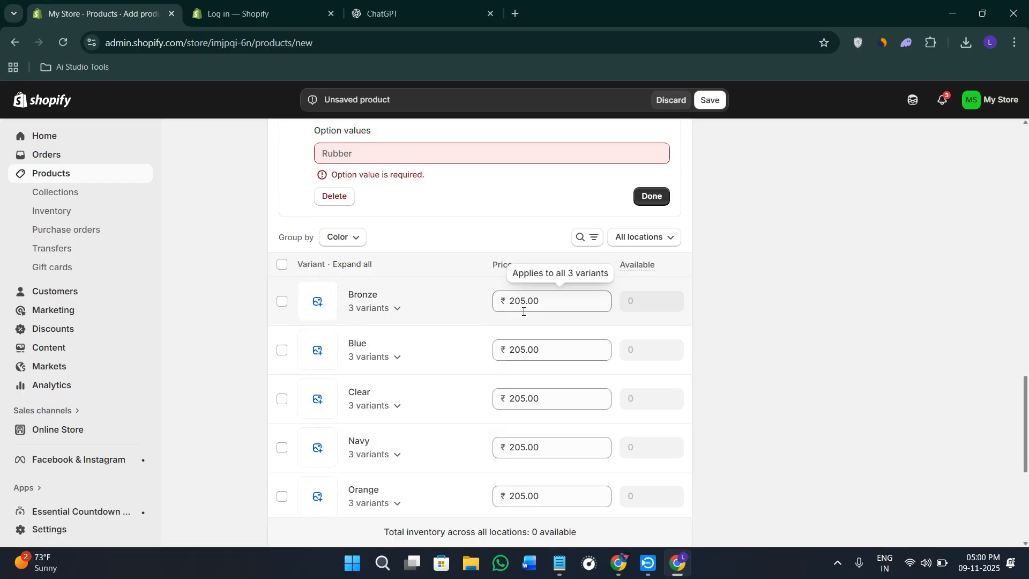
{"action": "left_click", "coordinate": [535, 347]}
{"action": "key", "text": "ctrl+a"}
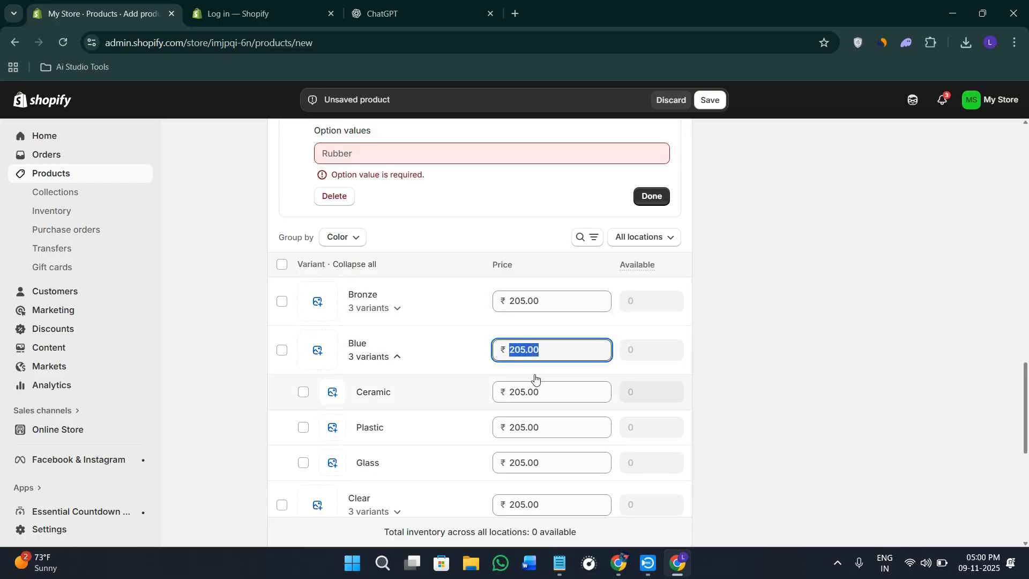
{"action": "type", "text": "500"}
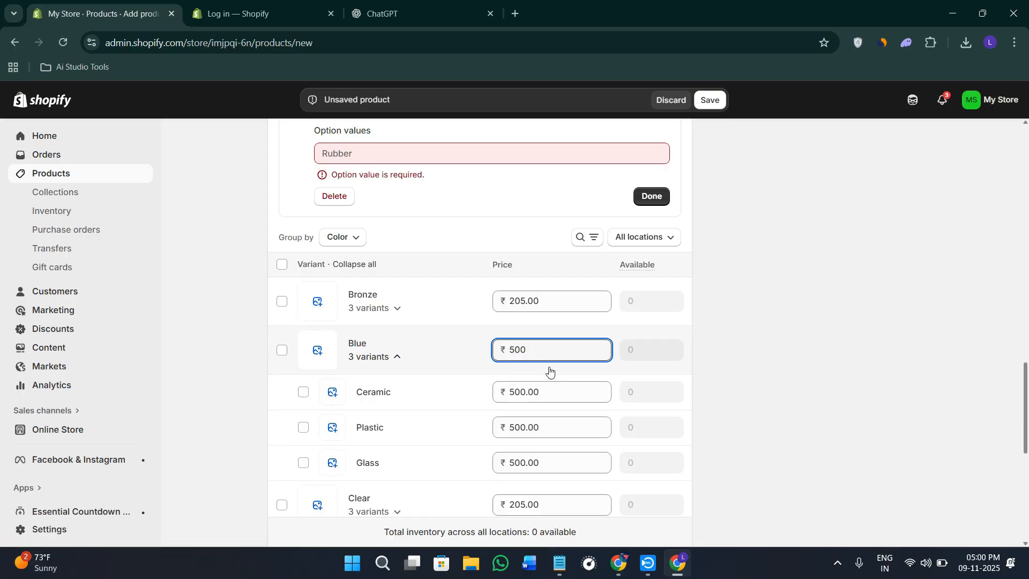
- Try to save the new mug product
{"action": "scroll", "coordinate": [778, 483], "scroll_direction": "down", "scroll_amount": 6}
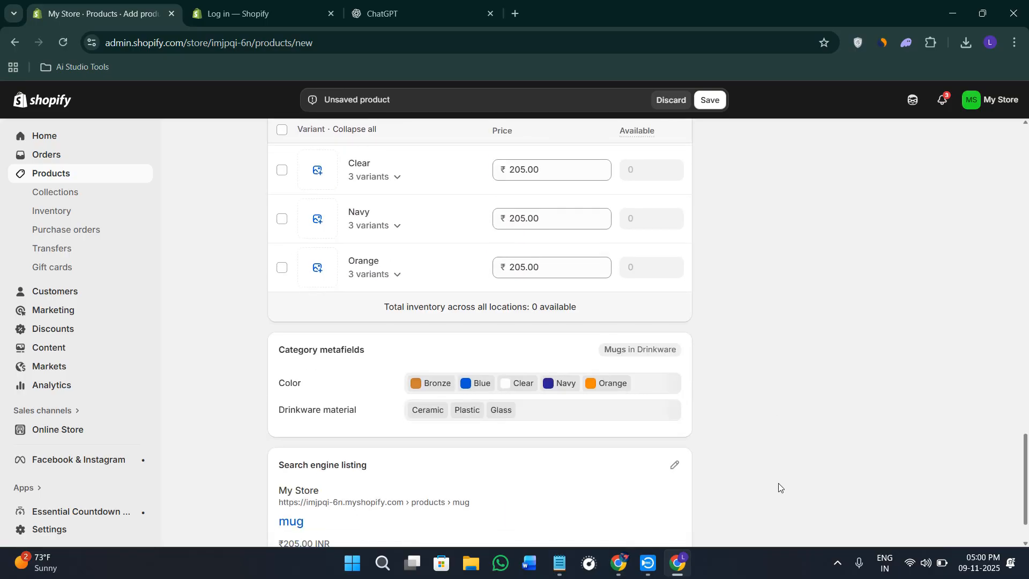
{"action": "scroll", "coordinate": [718, 437], "scroll_direction": "down", "scroll_amount": 2}
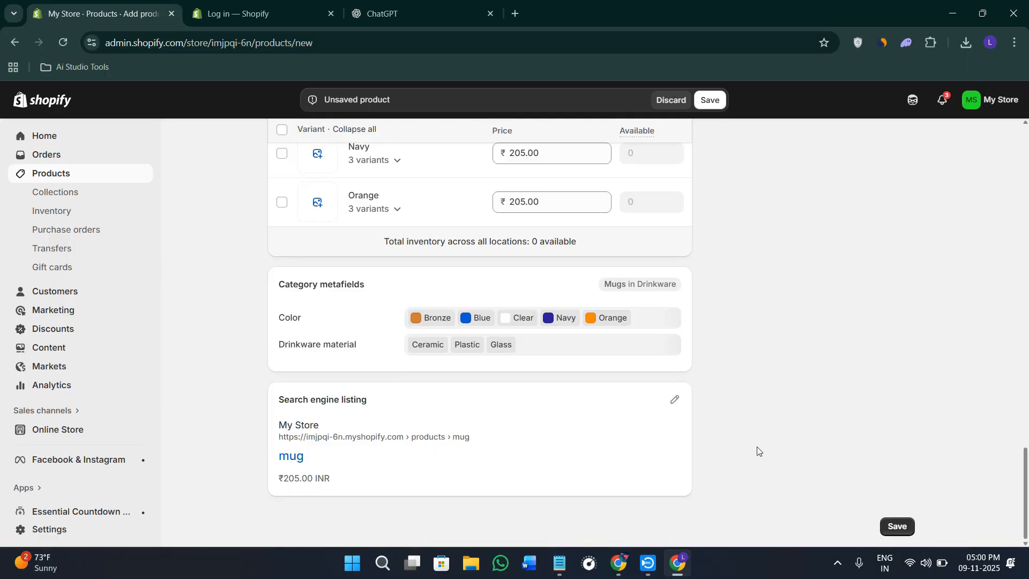
{"action": "left_click", "coordinate": [900, 525]}
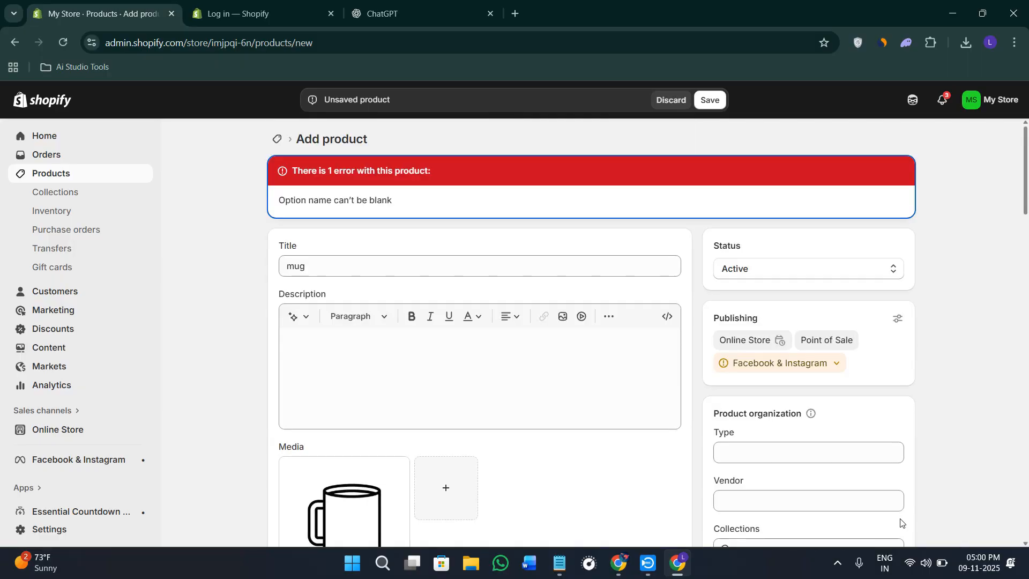
- Delete the blank third variant option below Drinkware material and save the mug product
{"action": "scroll", "coordinate": [792, 432], "scroll_direction": "down", "scroll_amount": 2}
{"action": "scroll", "coordinate": [790, 431], "scroll_direction": "up", "scroll_amount": 2}
{"action": "scroll", "coordinate": [962, 239], "scroll_direction": "down", "scroll_amount": 4}
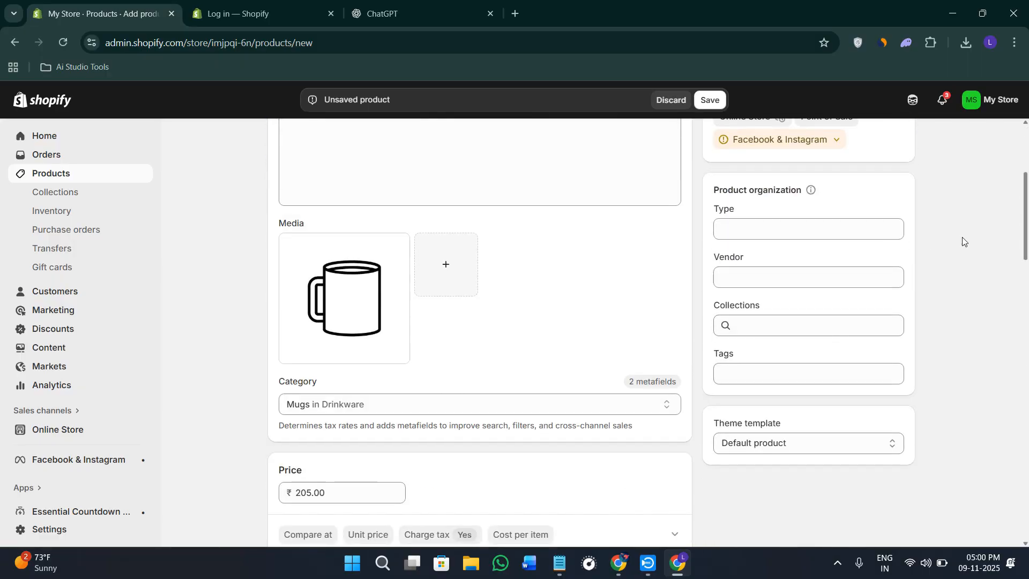
{"action": "left_click_drag", "start_coordinate": [1027, 220], "coordinate": [1003, 411]}
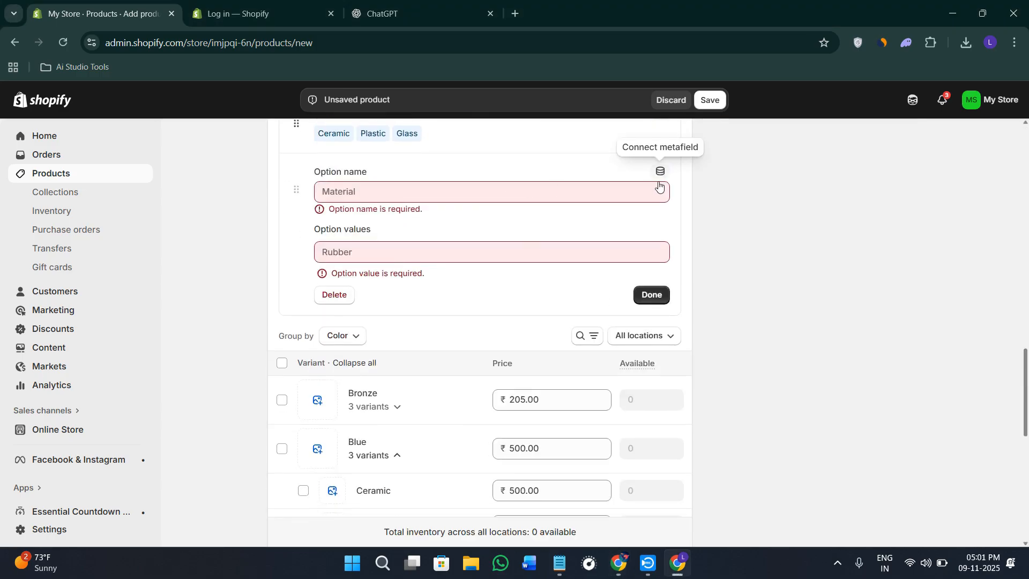
{"action": "left_click", "coordinate": [334, 294]}
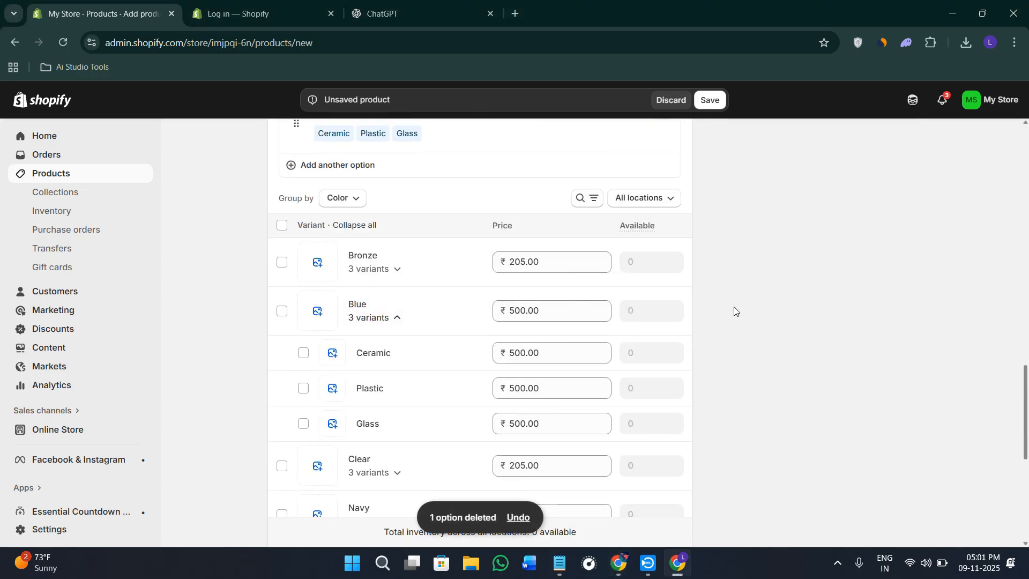
{"action": "scroll", "coordinate": [803, 353], "scroll_direction": "down", "scroll_amount": 2}
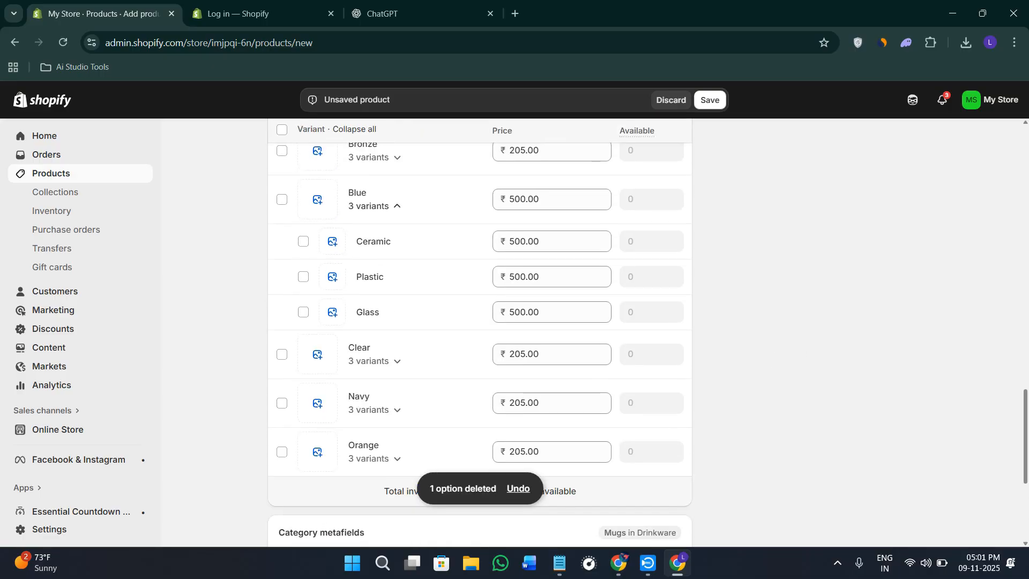
{"action": "left_click", "coordinate": [711, 100]}
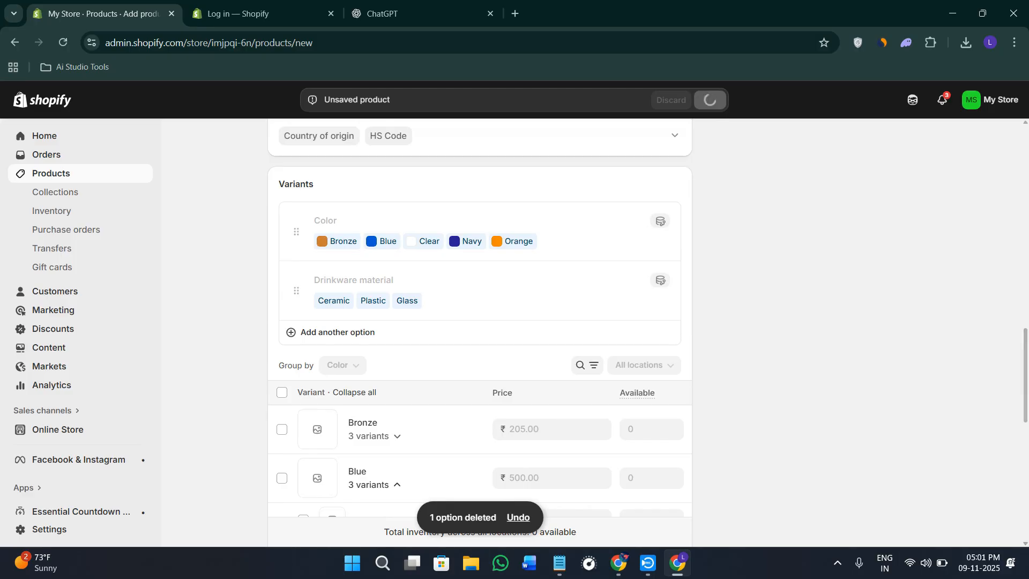